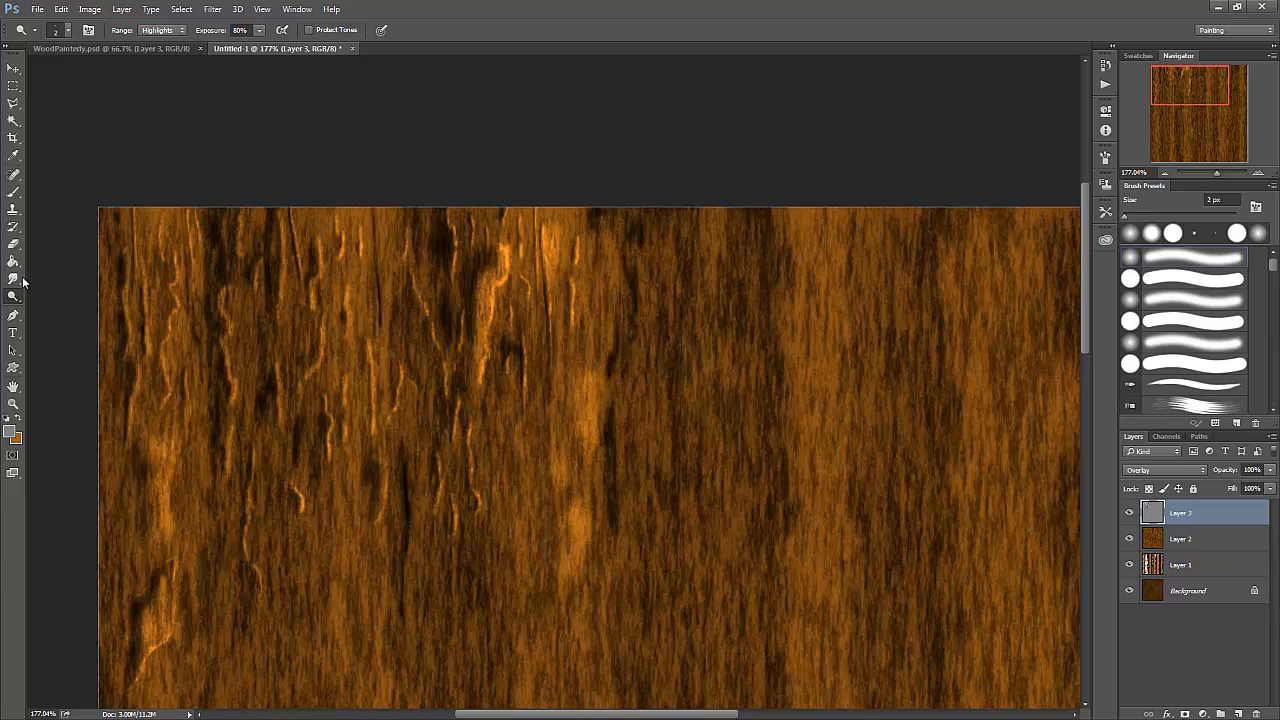
- Darken the shadow side of the short highlighted cracks in the upper-left wood with a 1 px Burn tool
left_click(14, 298)
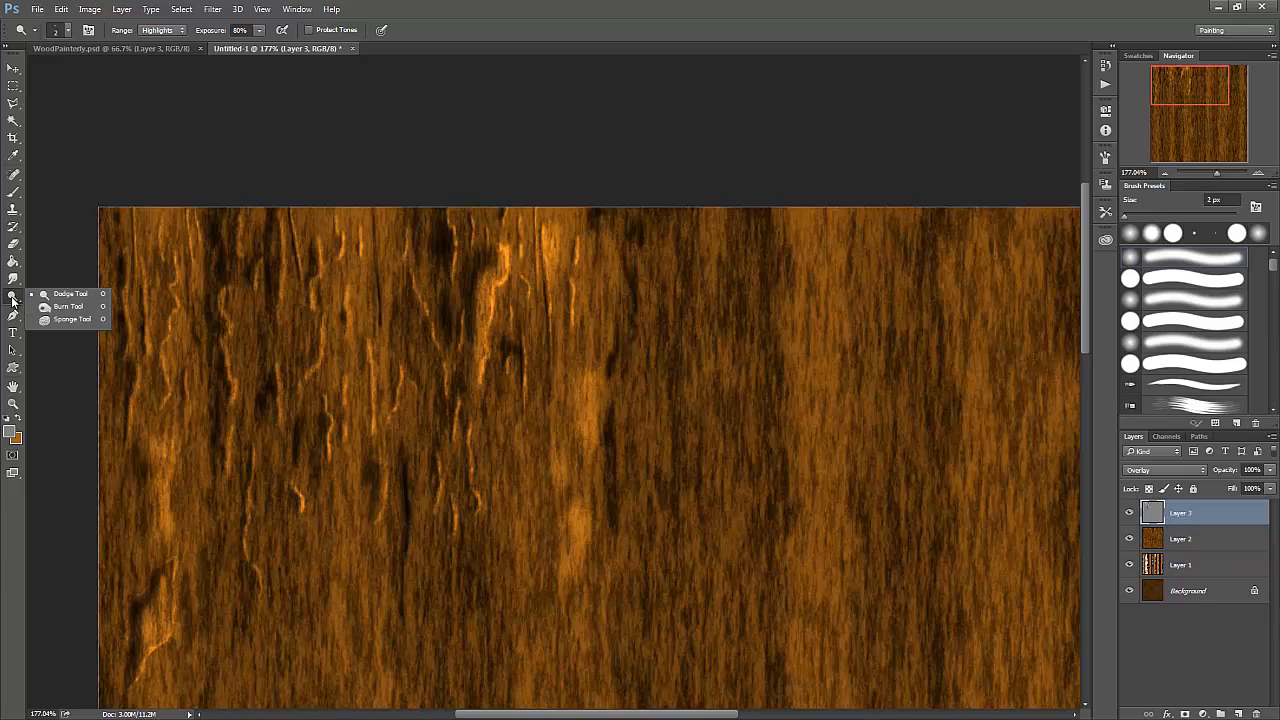
left_click(66, 306)
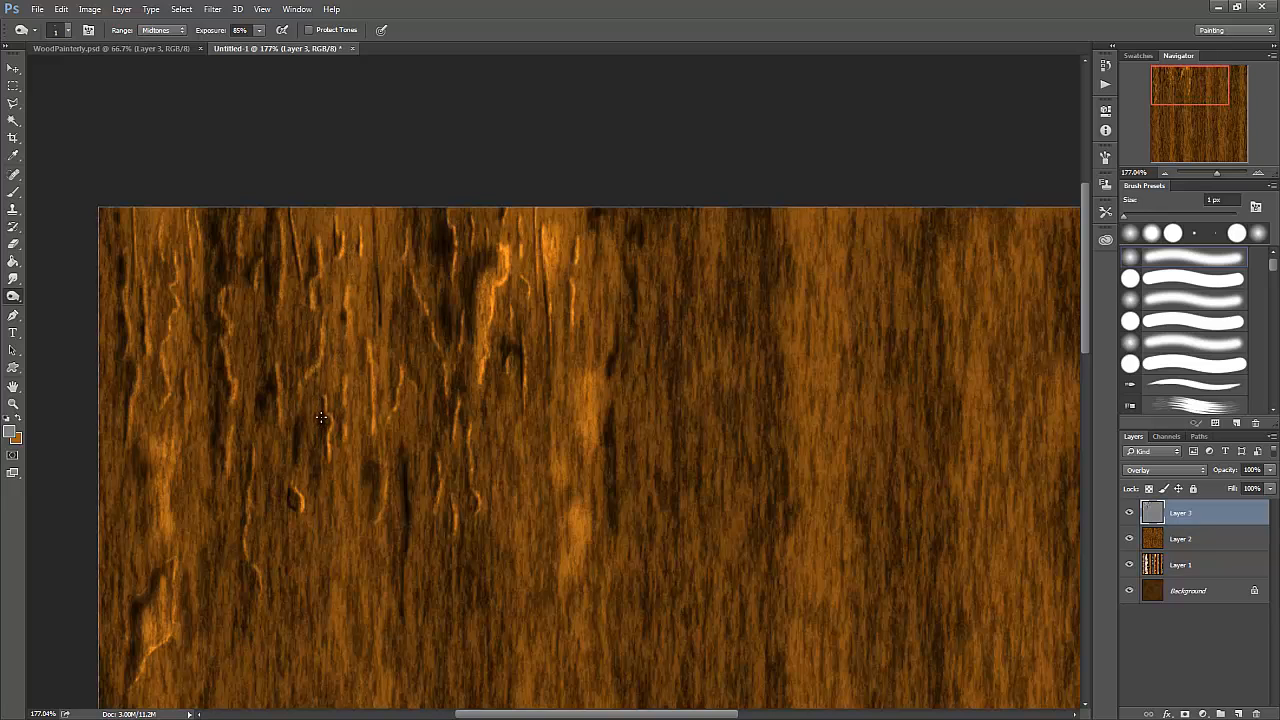
left_click_drag(321, 424, 326, 455)
- Compare the wood with Layer 3 hidden and shown, and test a lower opacity on it before restoring 100%
left_click(1129, 513)
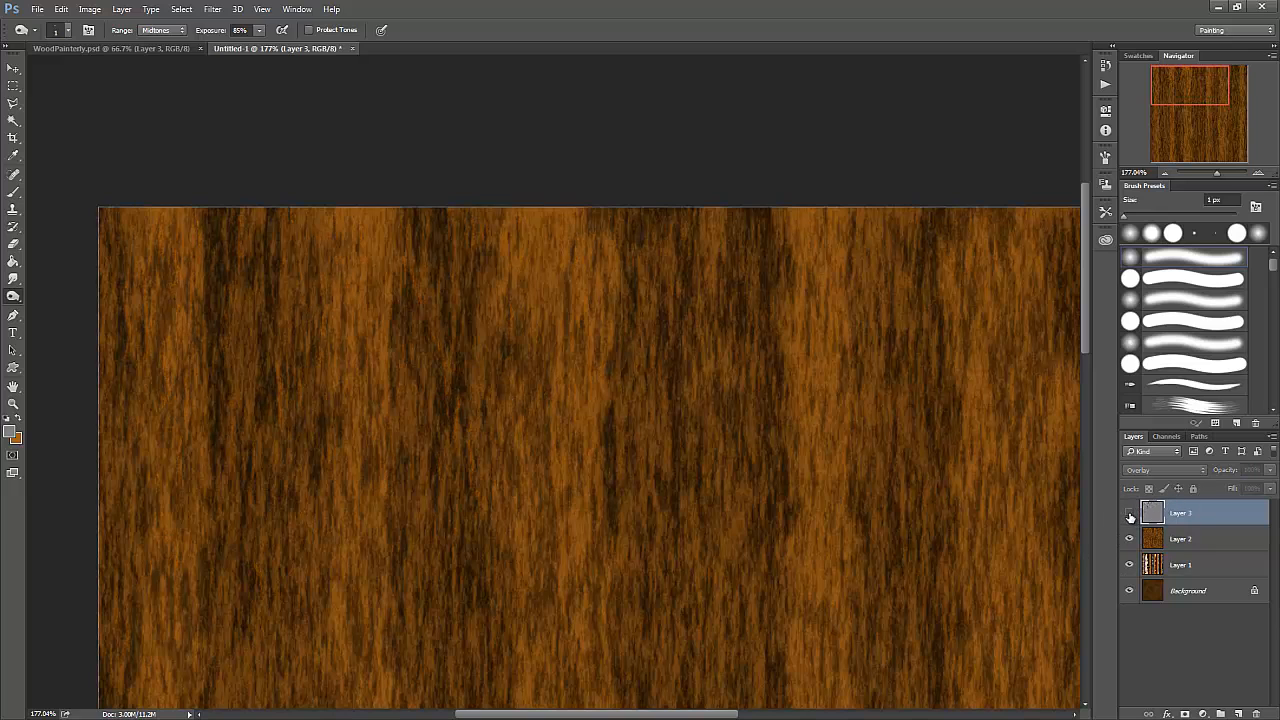
left_click(1129, 513)
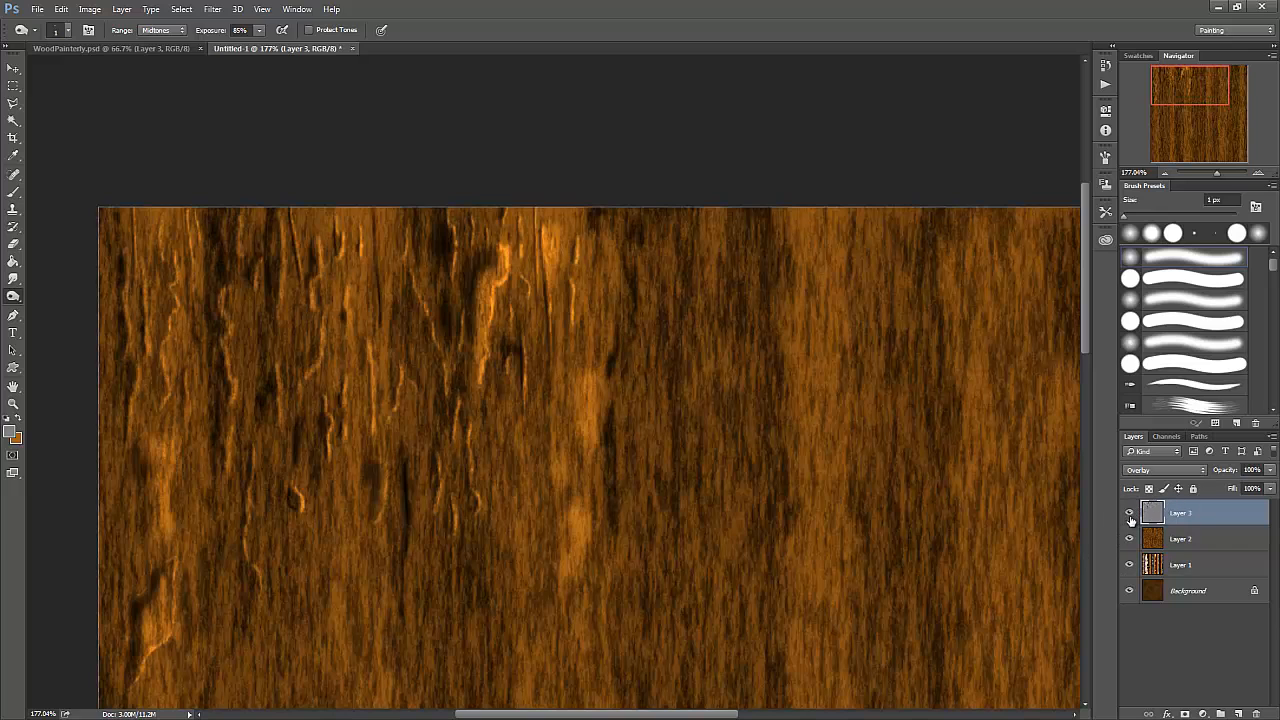
left_click(1274, 472)
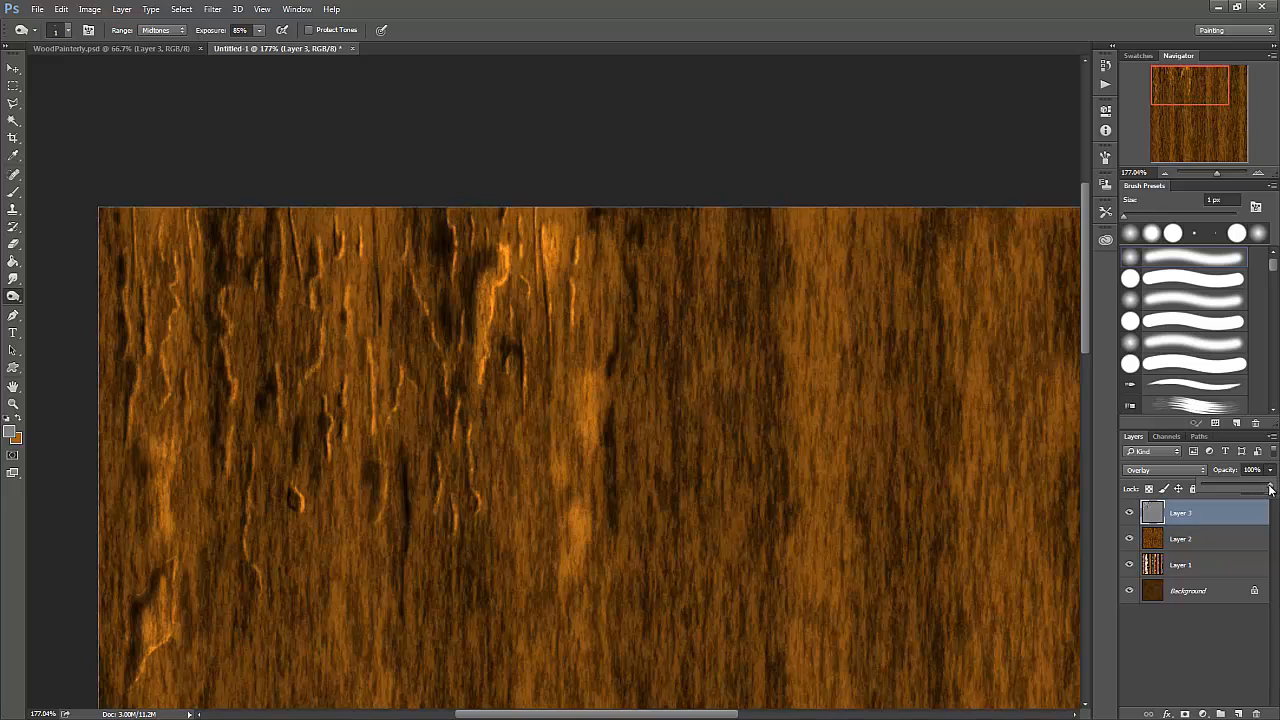
left_click_drag(1270, 488, 1239, 504)
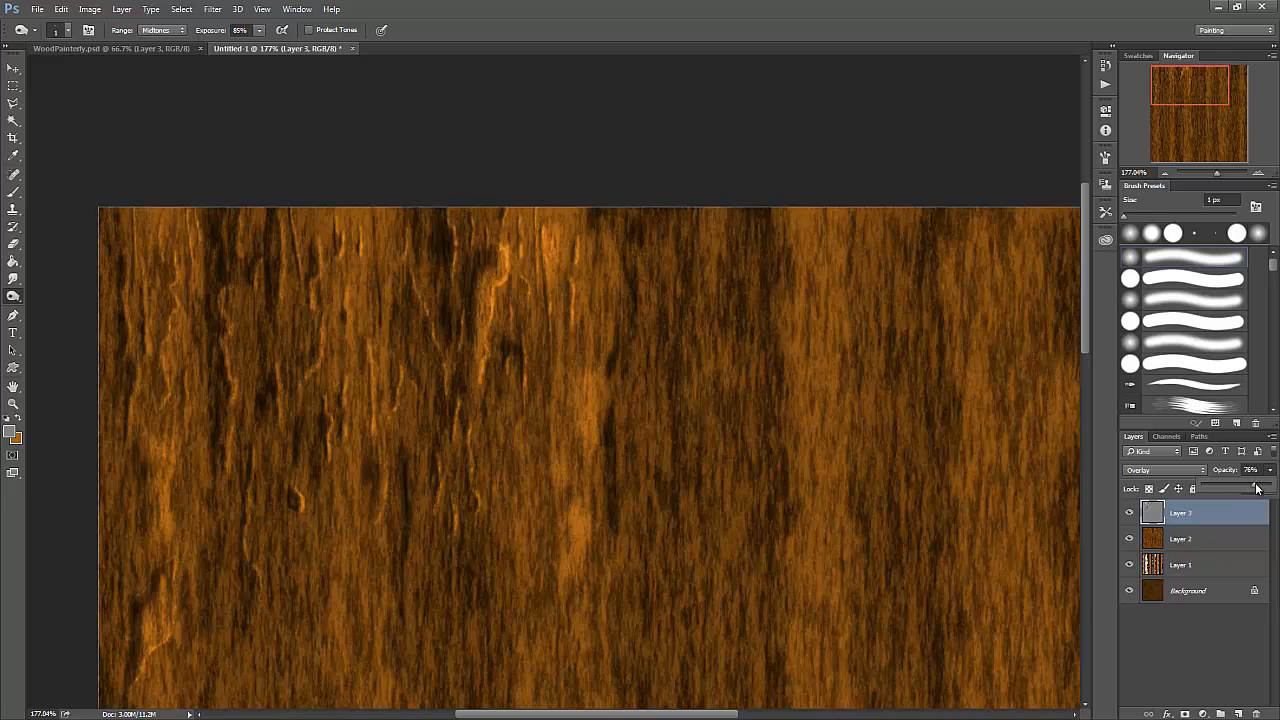
left_click_drag(1258, 487, 1272, 487)
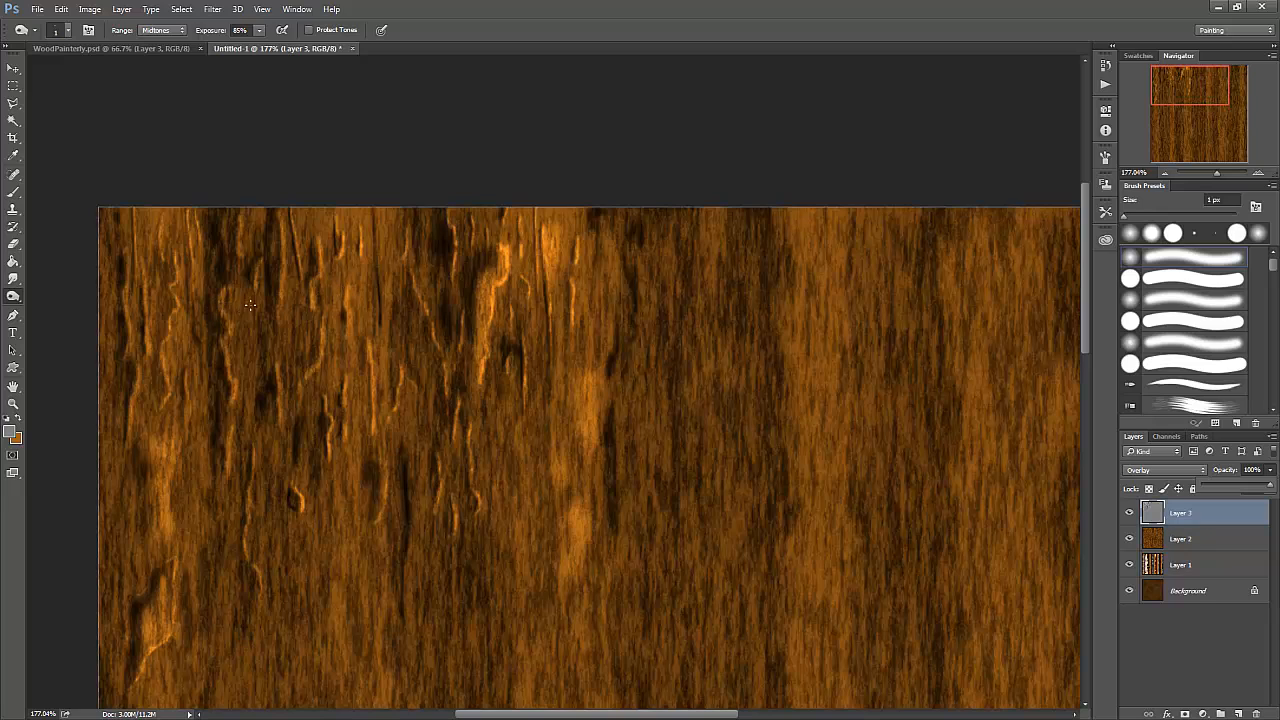
- Enlarge the Burn brush to 2 px for a thin vertical crack, and dodge a highlight along the crack's edge
key("bracketright")
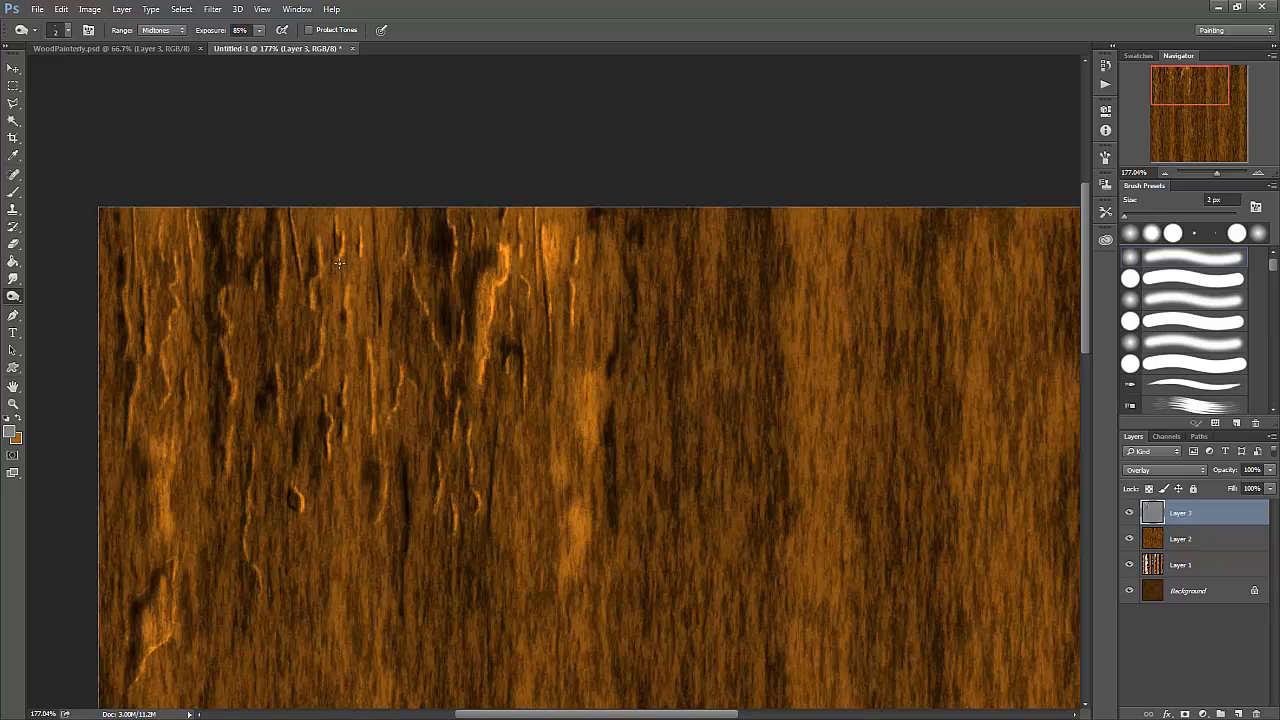
left_click_drag(13, 297, 64, 295)
left_click_drag(498, 442, 493, 512)
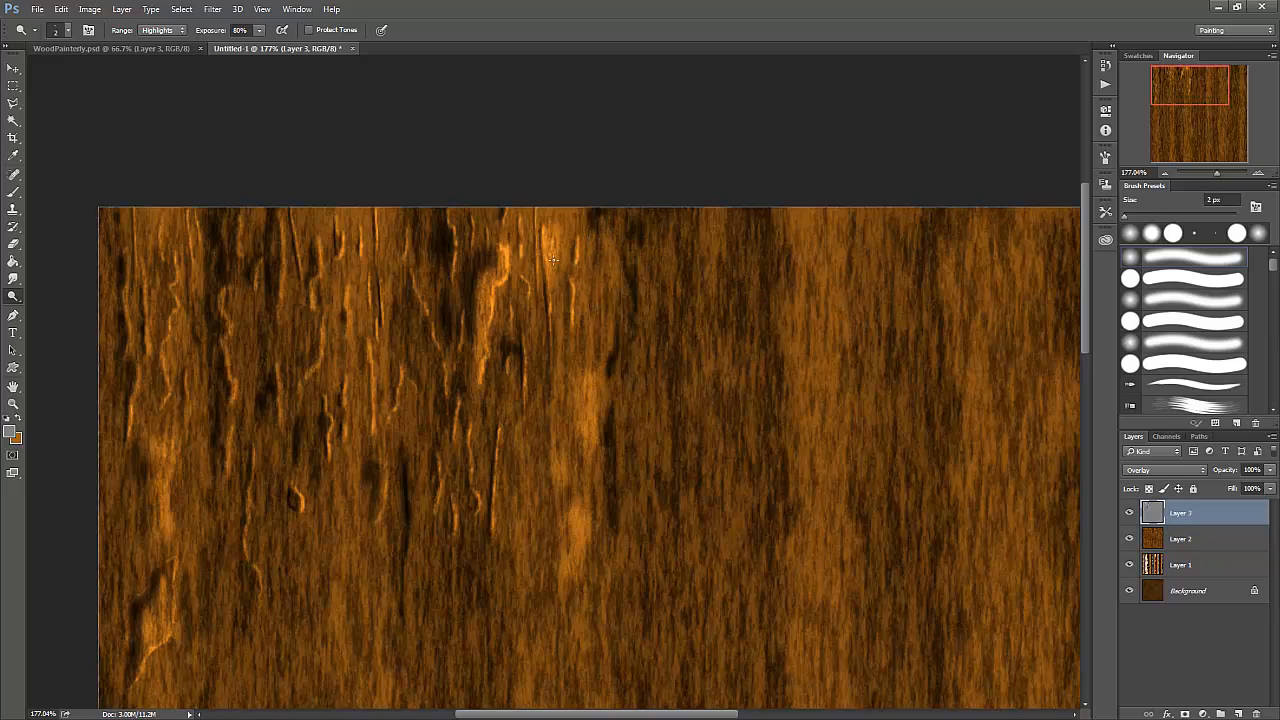
- Burn a long vertical crack at the right end of the detailed area and dodge a highlight along it
right_click(13, 297)
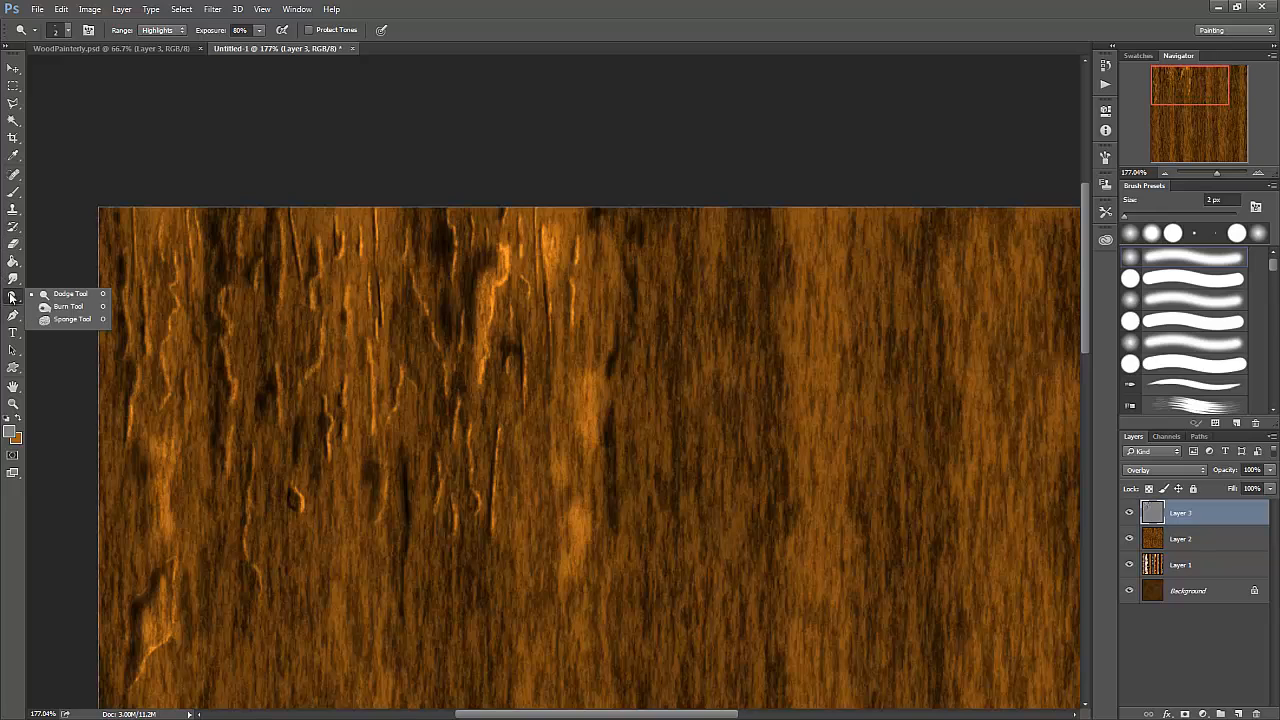
left_click(62, 306)
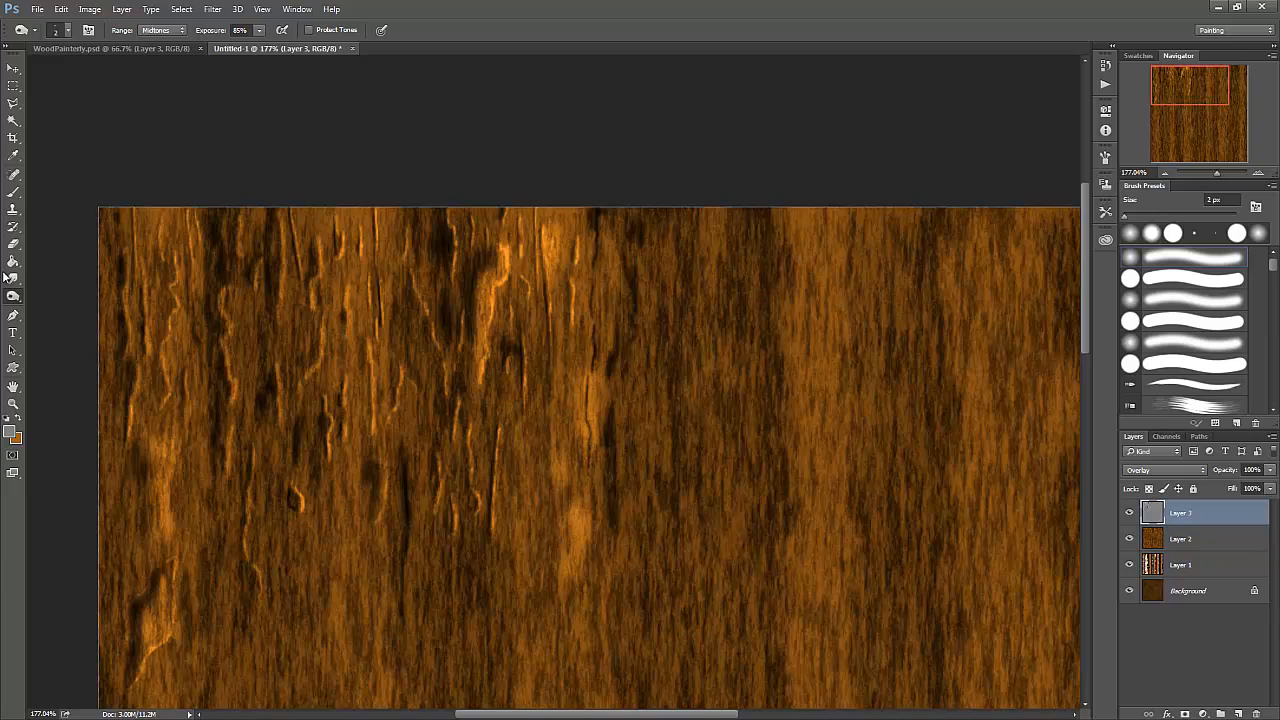
left_click_drag(13, 296, 55, 296)
left_click_drag(597, 253, 595, 436)
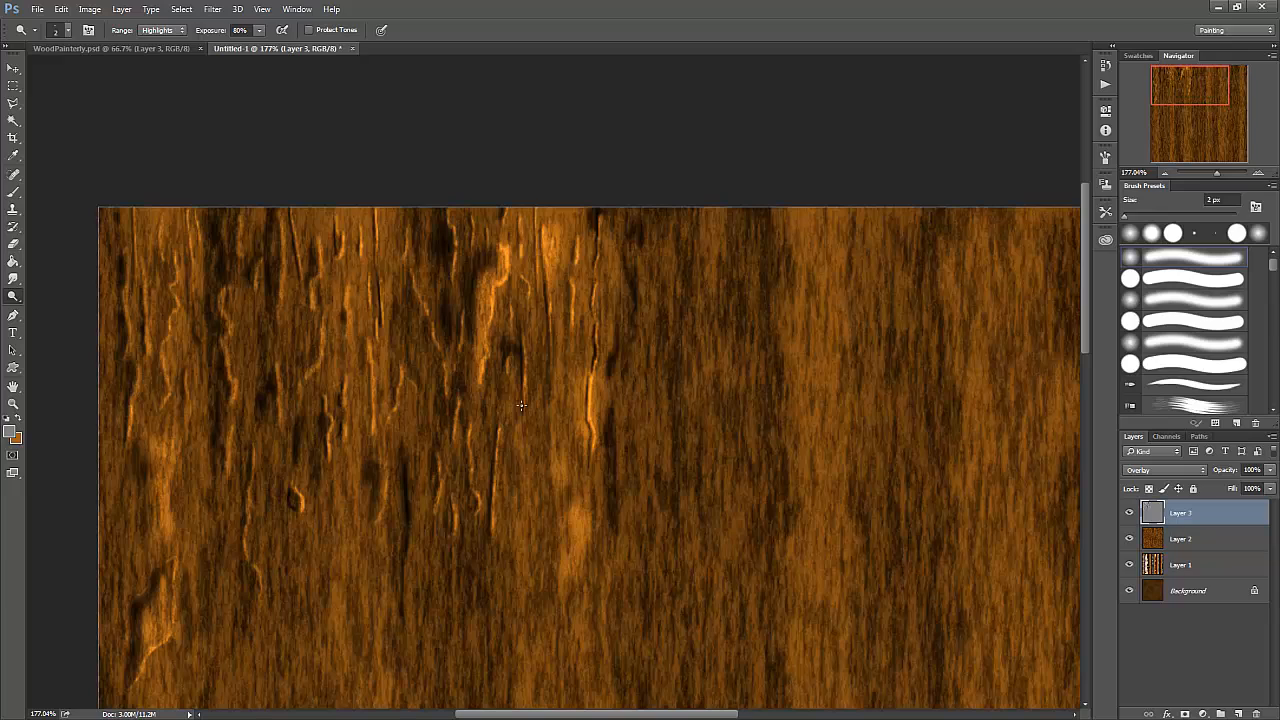
- Add a new layer above Layer 3 and ready the Brush tool with orange-brown #a56016 as the foreground colour
scroll(521, 405, "down", 5)
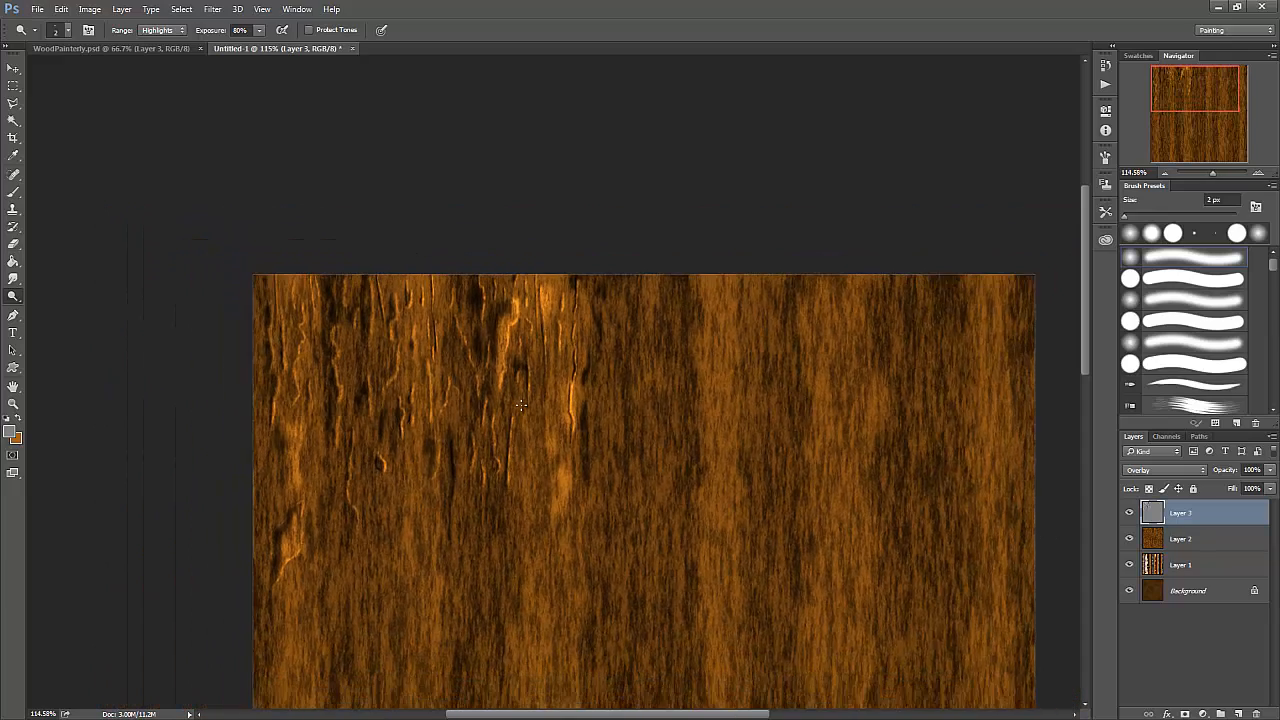
scroll(521, 405, "down", 3)
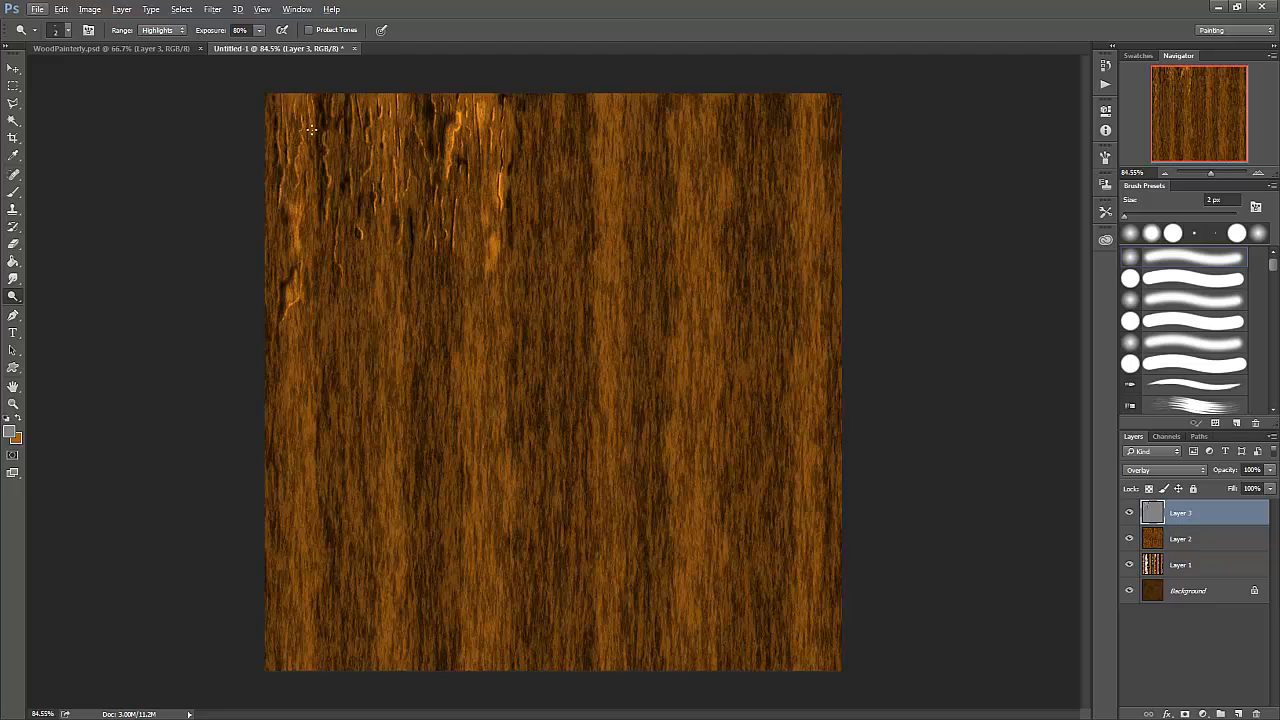
left_click(1240, 714)
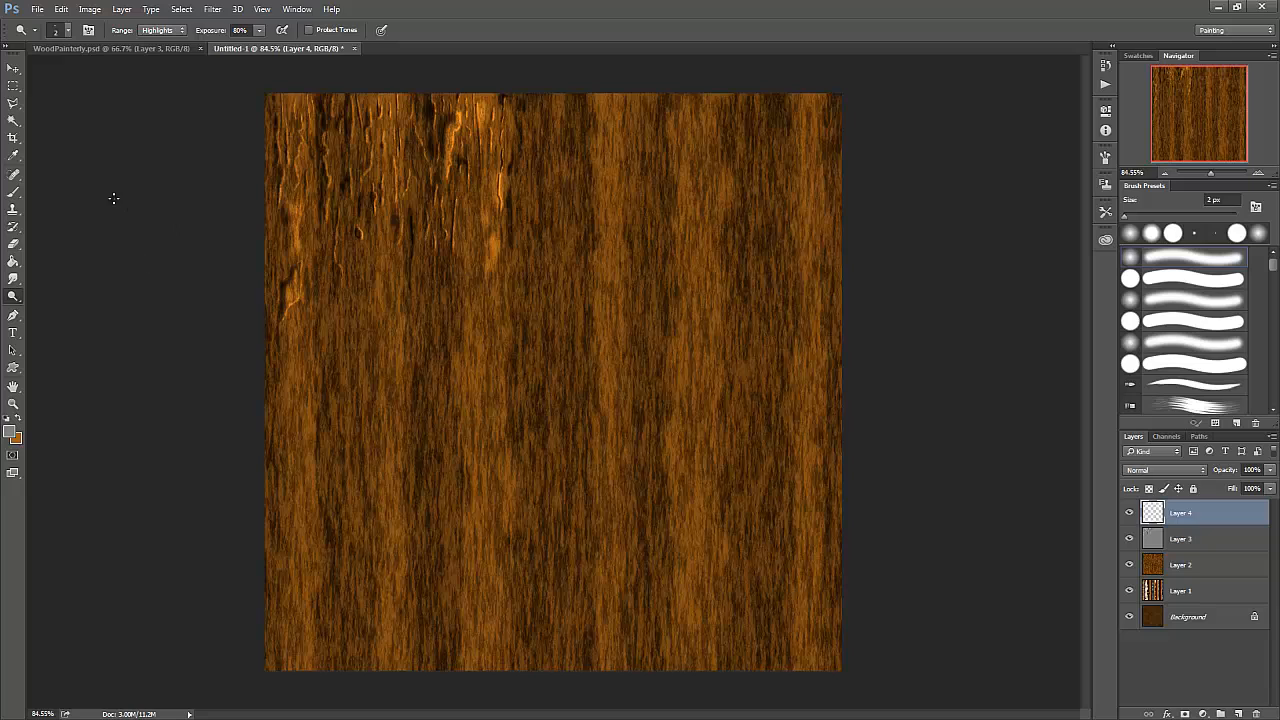
left_click(15, 195)
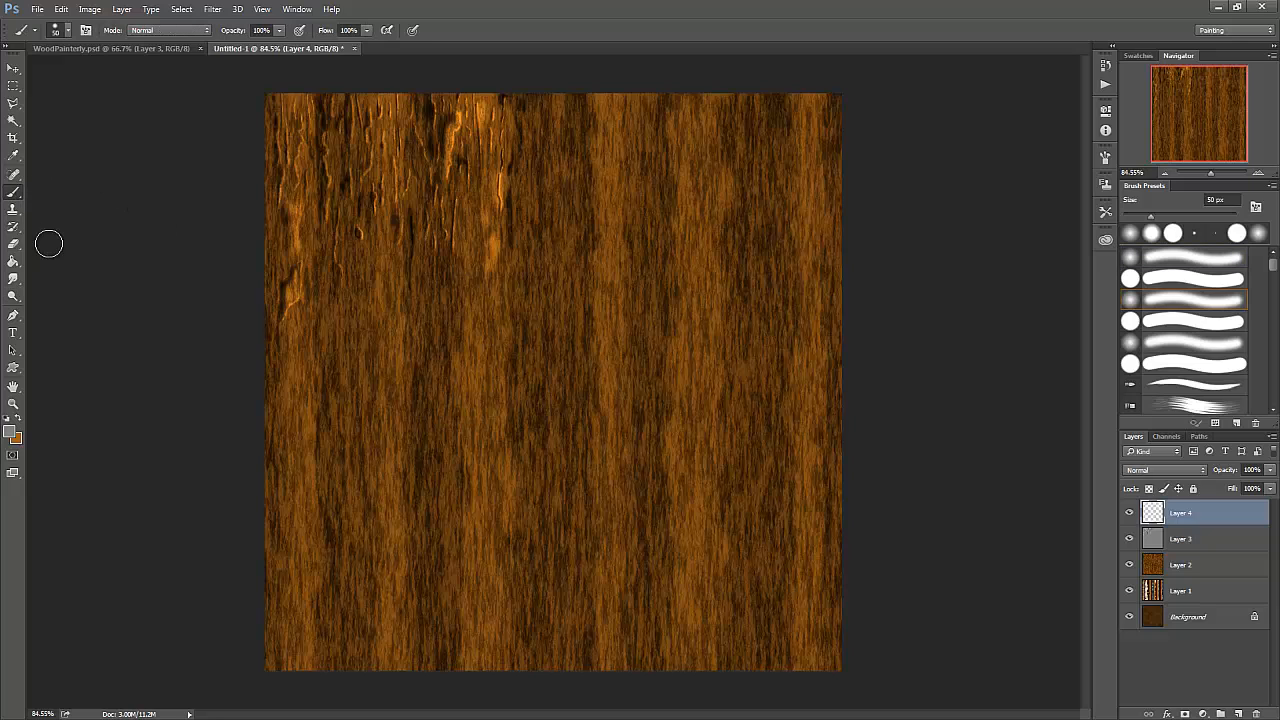
left_click(18, 418)
left_click(10, 431)
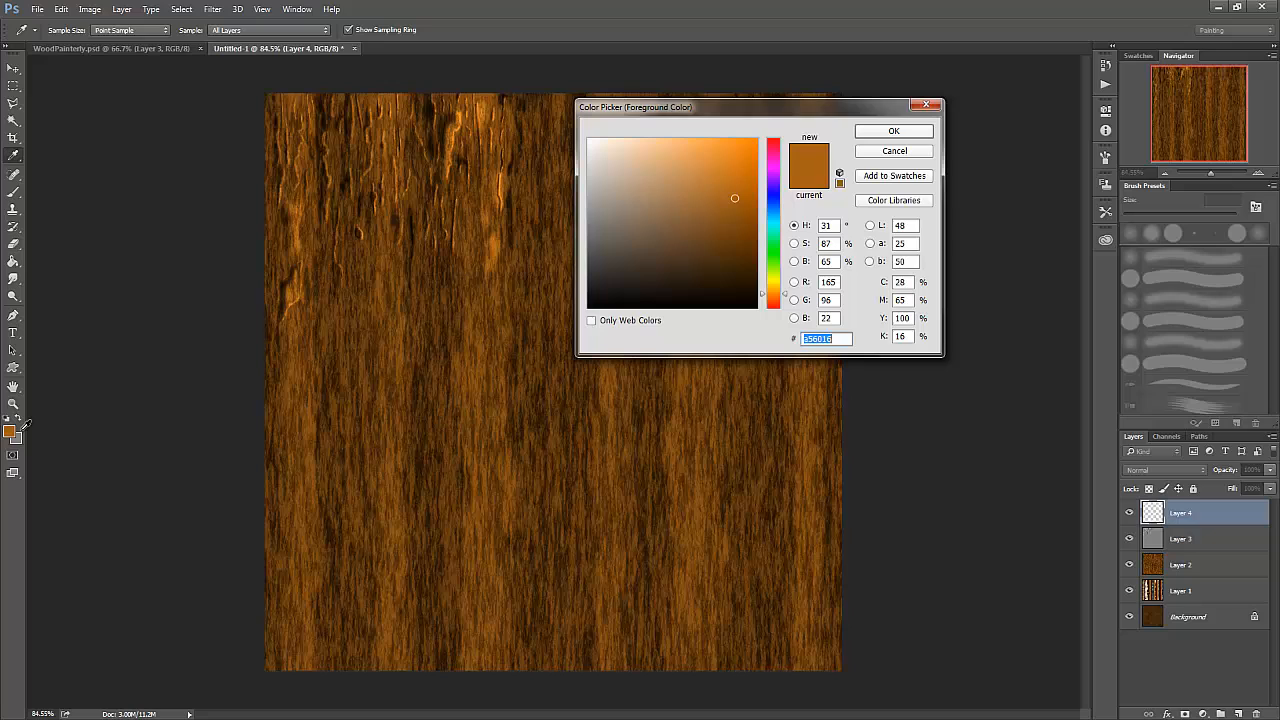
left_click(795, 261)
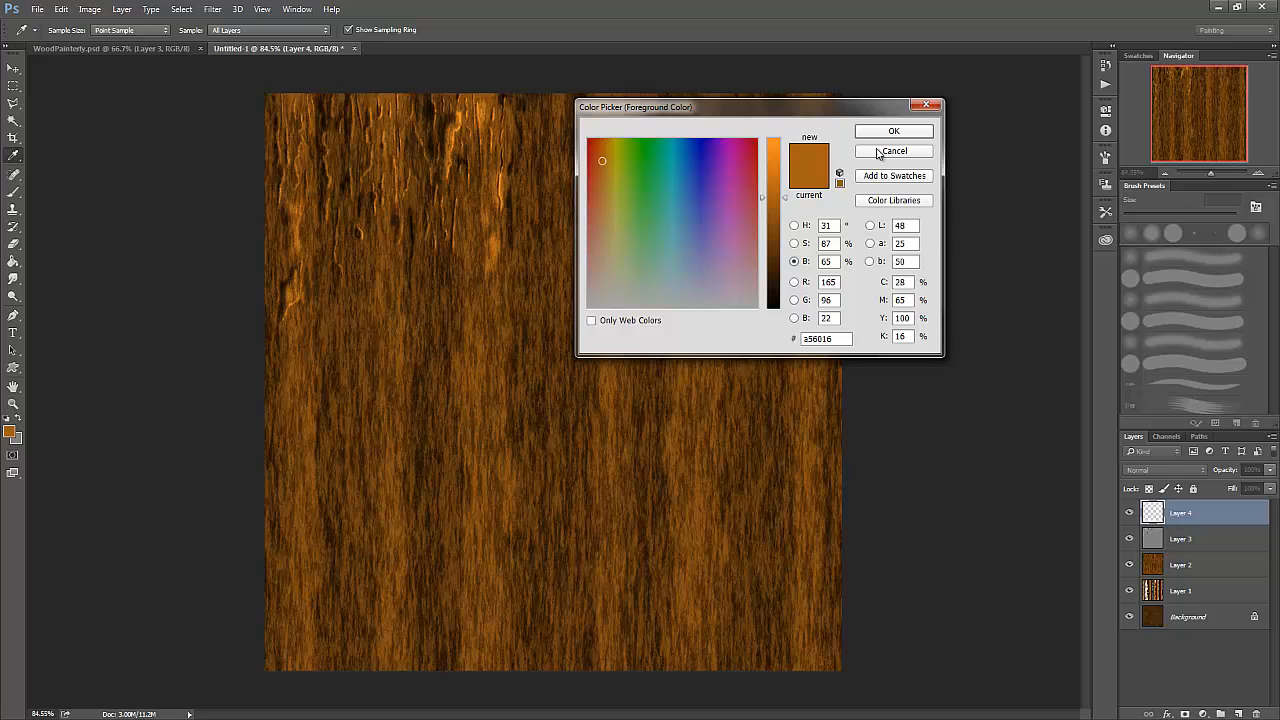
left_click(895, 132)
key("b")
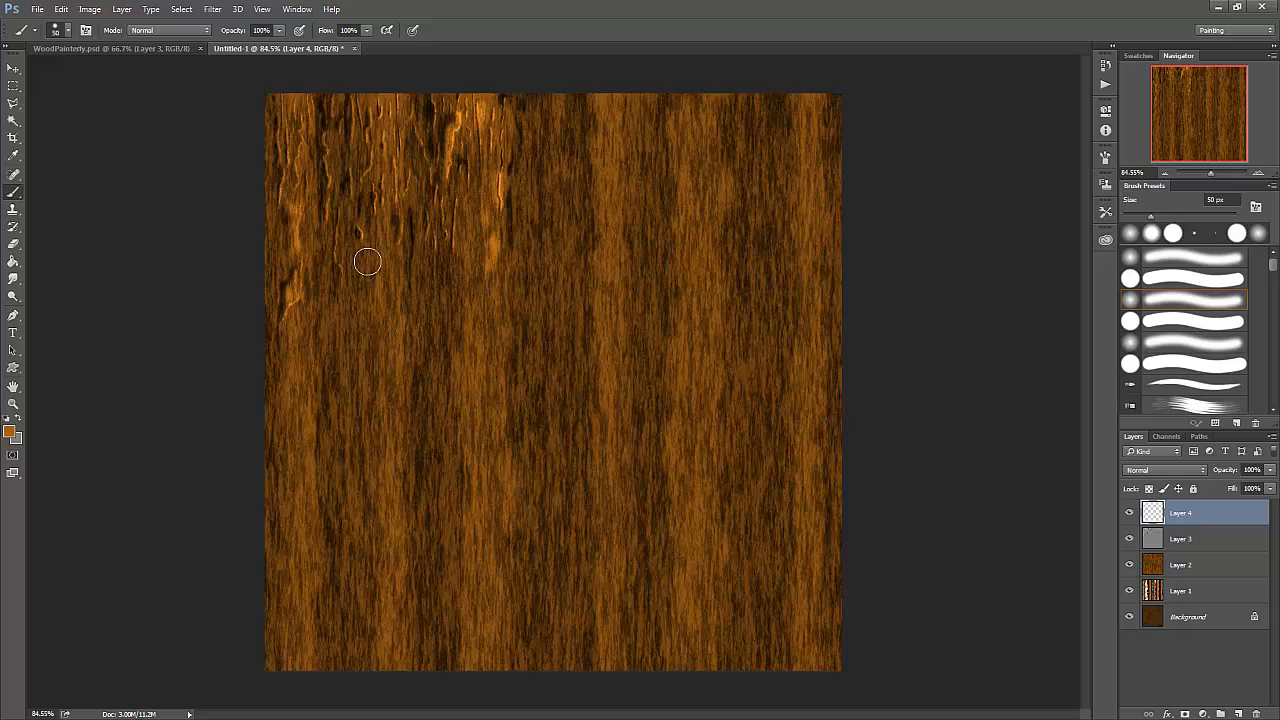
- Reduce the soft round brush to 20 px and check its brush settings
scroll(270, 168, "down", 1)
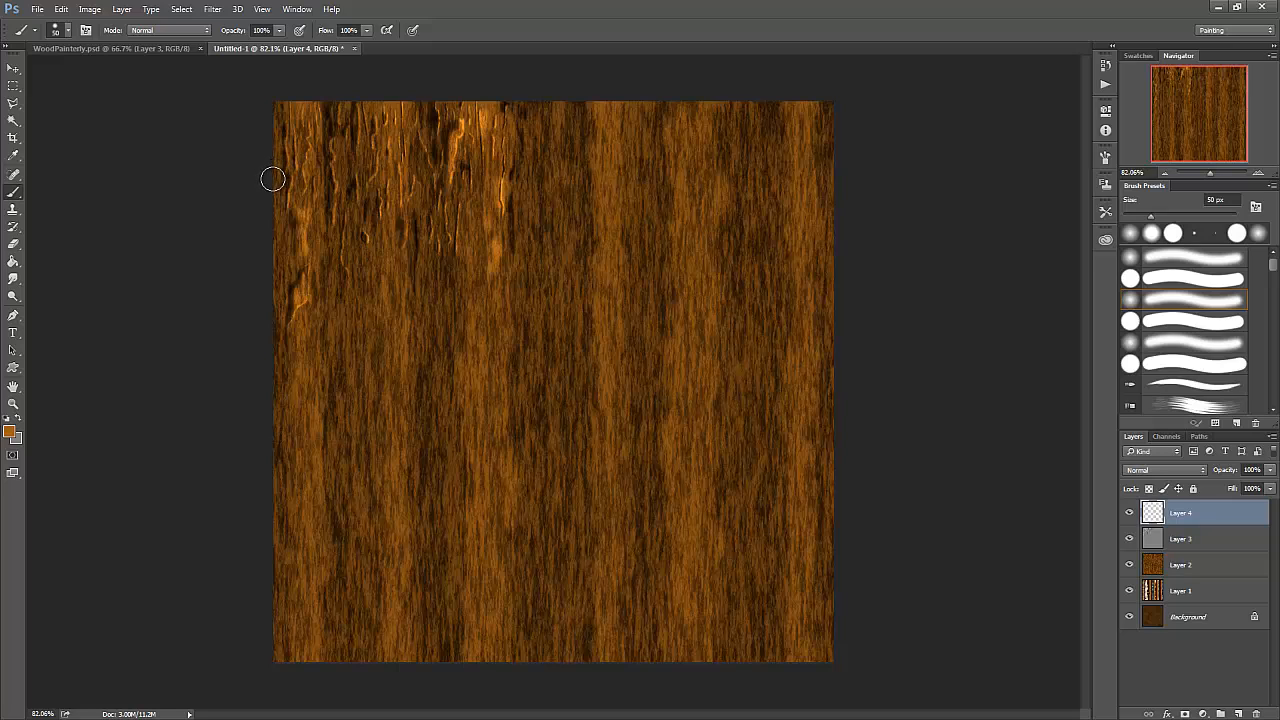
key("bracketleft")
key("bracketleft")
key("bracketleft")
left_click(1165, 300)
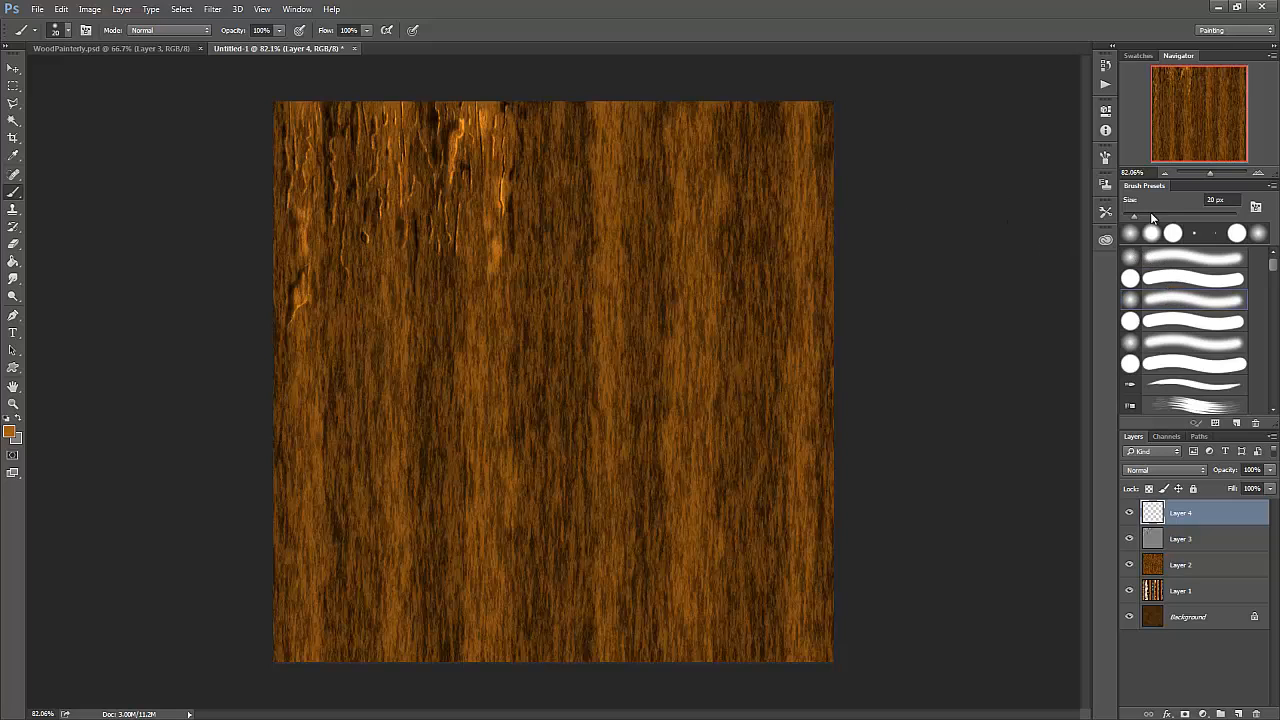
left_click(1105, 158)
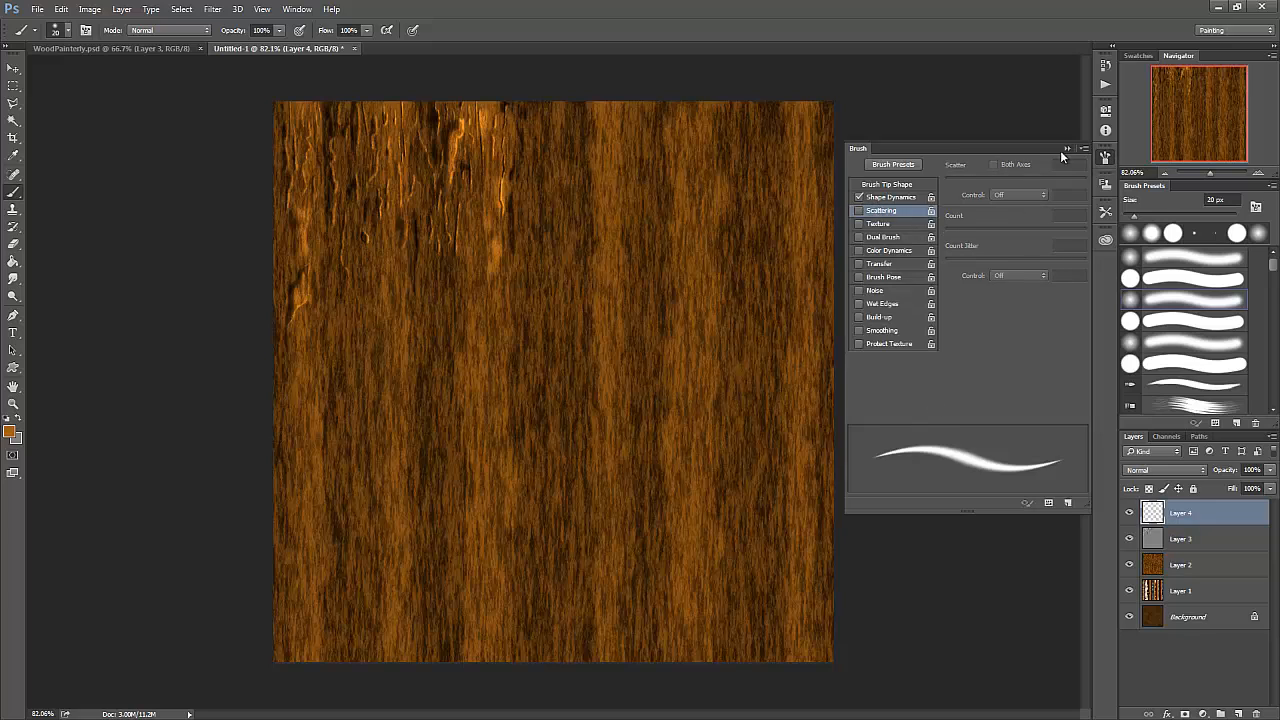
left_click(1066, 148)
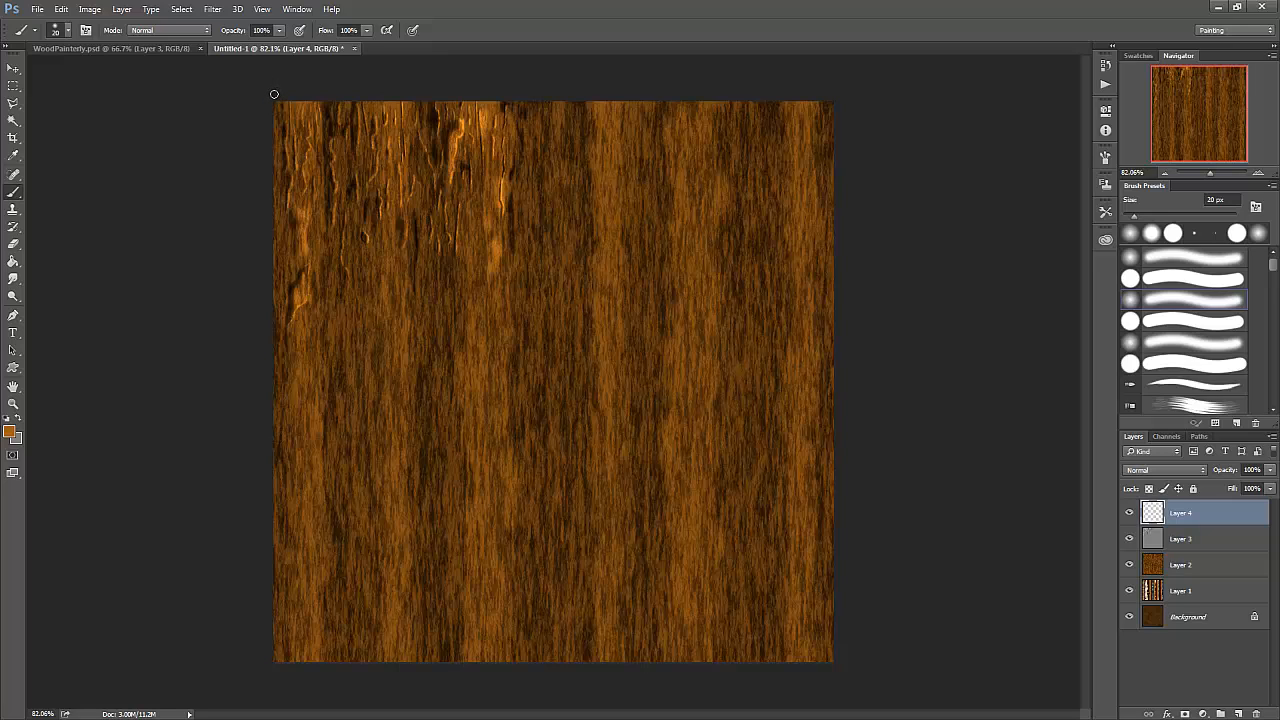
- Paint four full-height vertical orange-brown stripes, starting at the texture's left edge and spacing them evenly toward the middle
left_click_drag(274, 94, 280, 674)
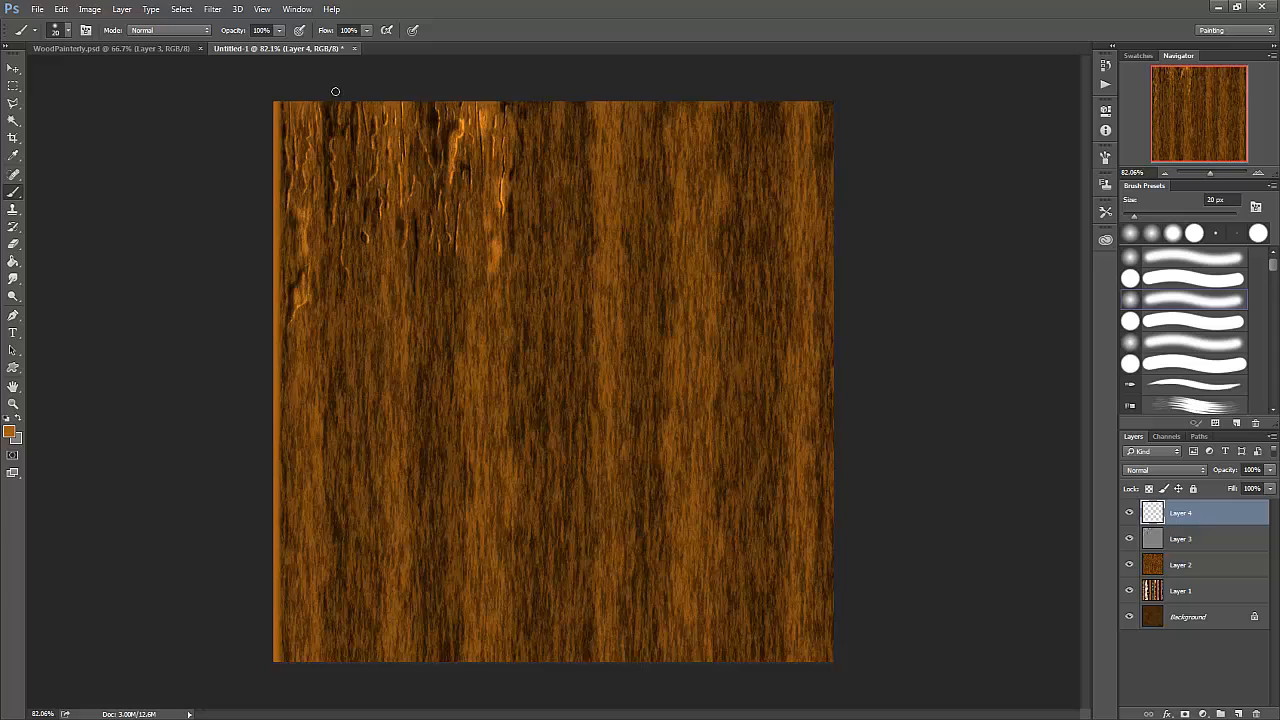
mouse_move(335, 91)
left_mouse_down()
mouse_move(347, 388)
mouse_move(382, 714)
left_mouse_up()
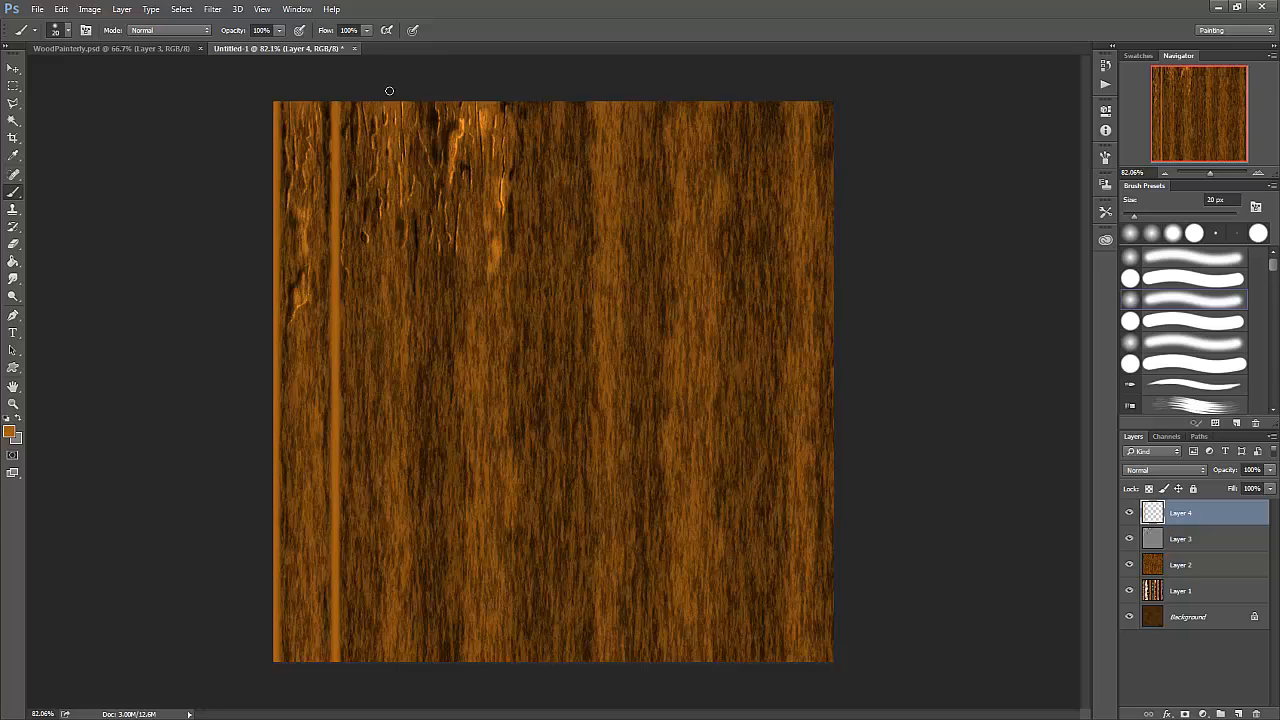
left_click_drag(389, 91, 392, 680)
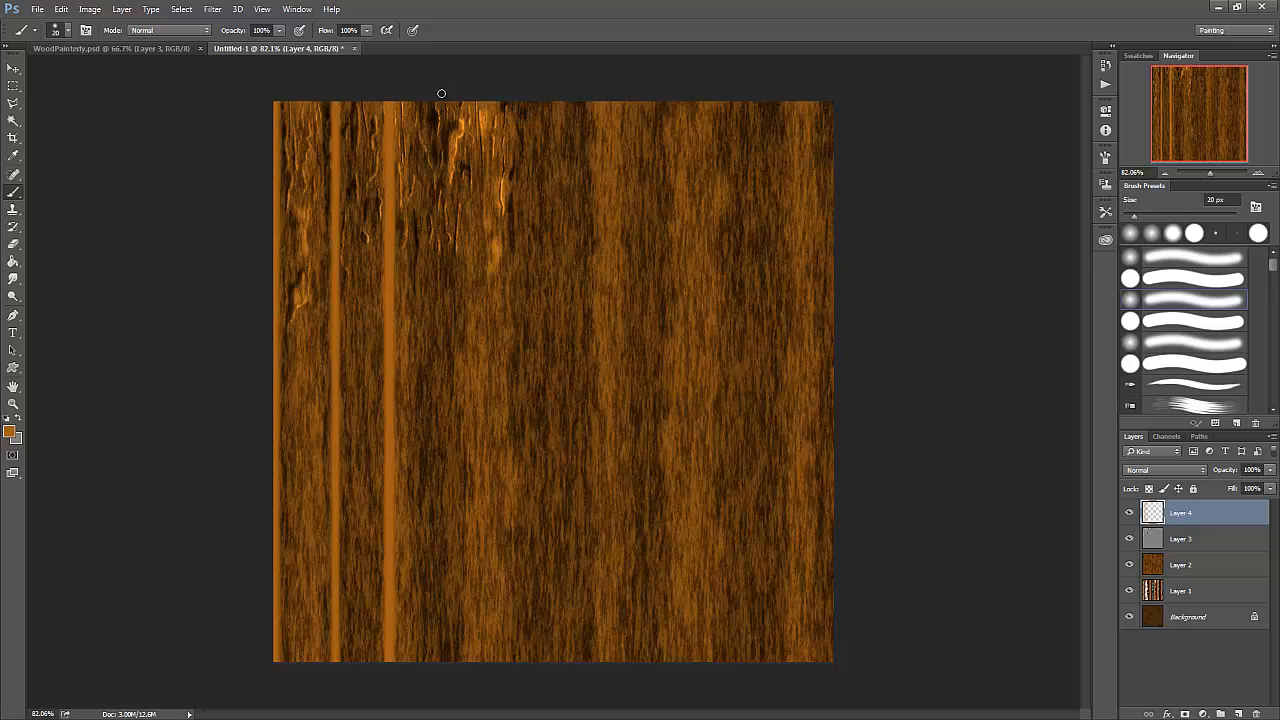
left_click_drag(443, 94, 443, 670)
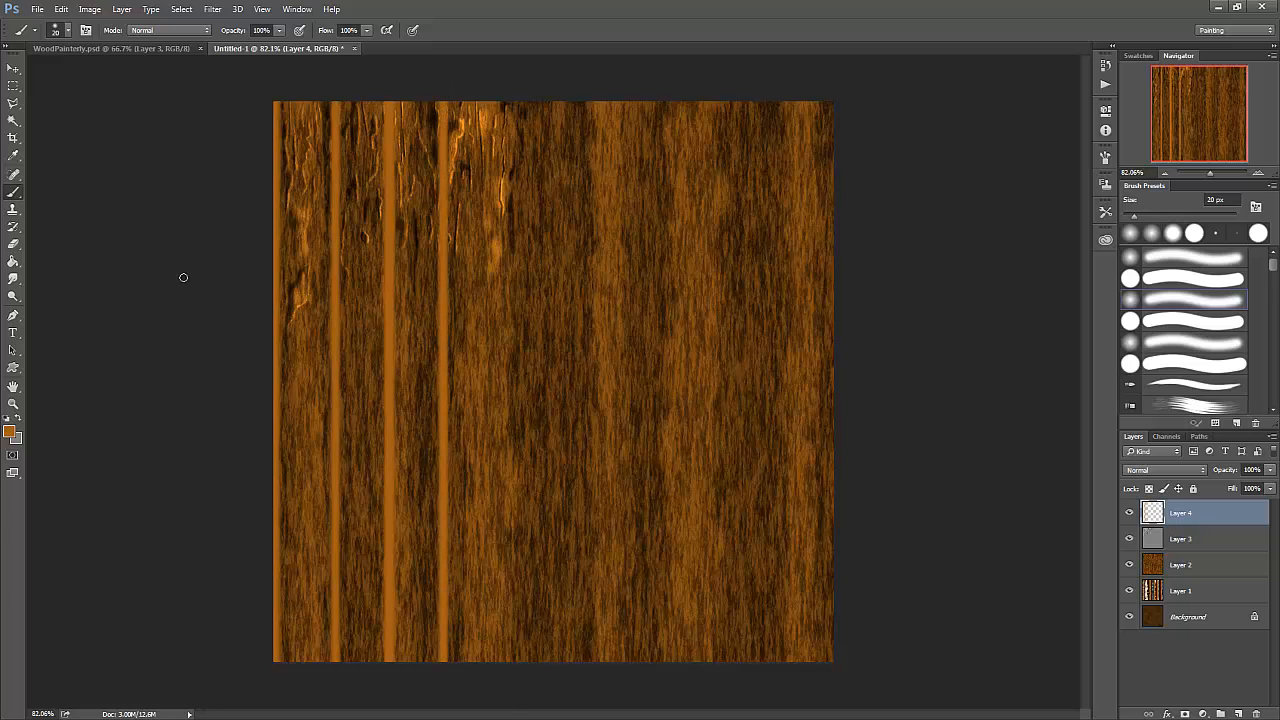
- Change the foreground colour to dark brown #301c06 and paint a shadow line along the left side of the three inner stripes
left_click(11, 435)
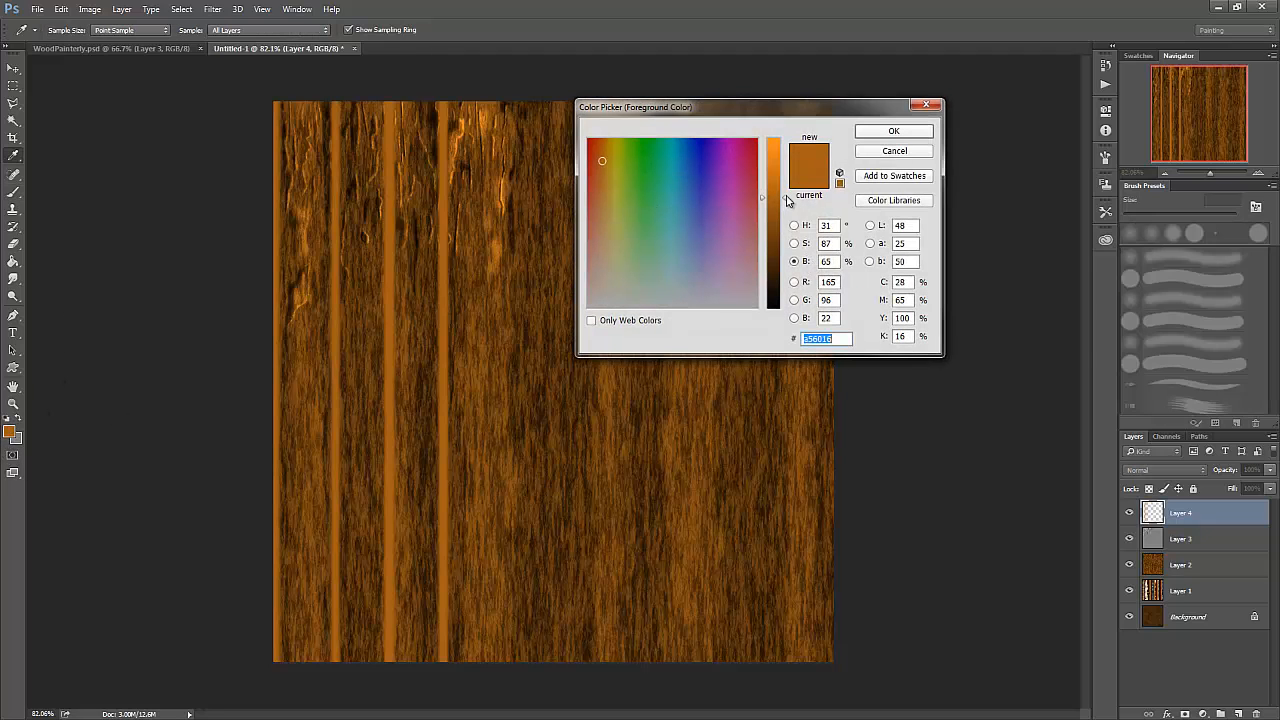
left_click_drag(788, 199, 785, 276)
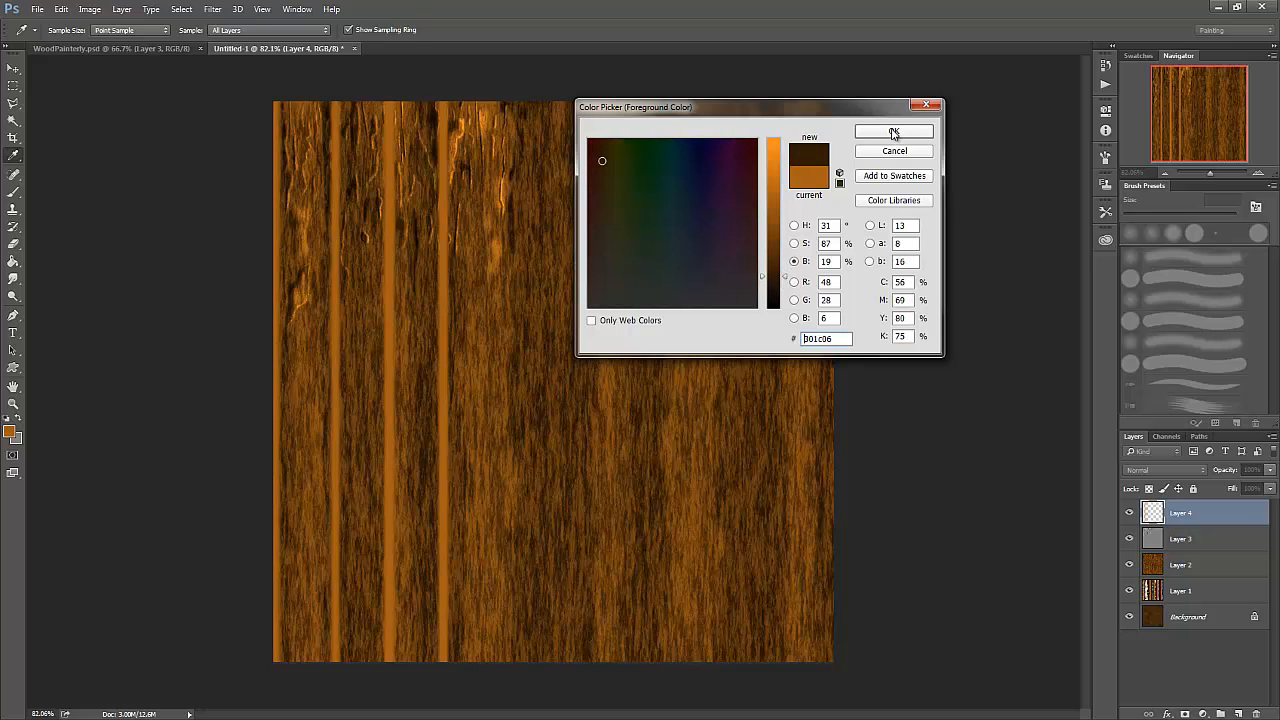
left_click(889, 134)
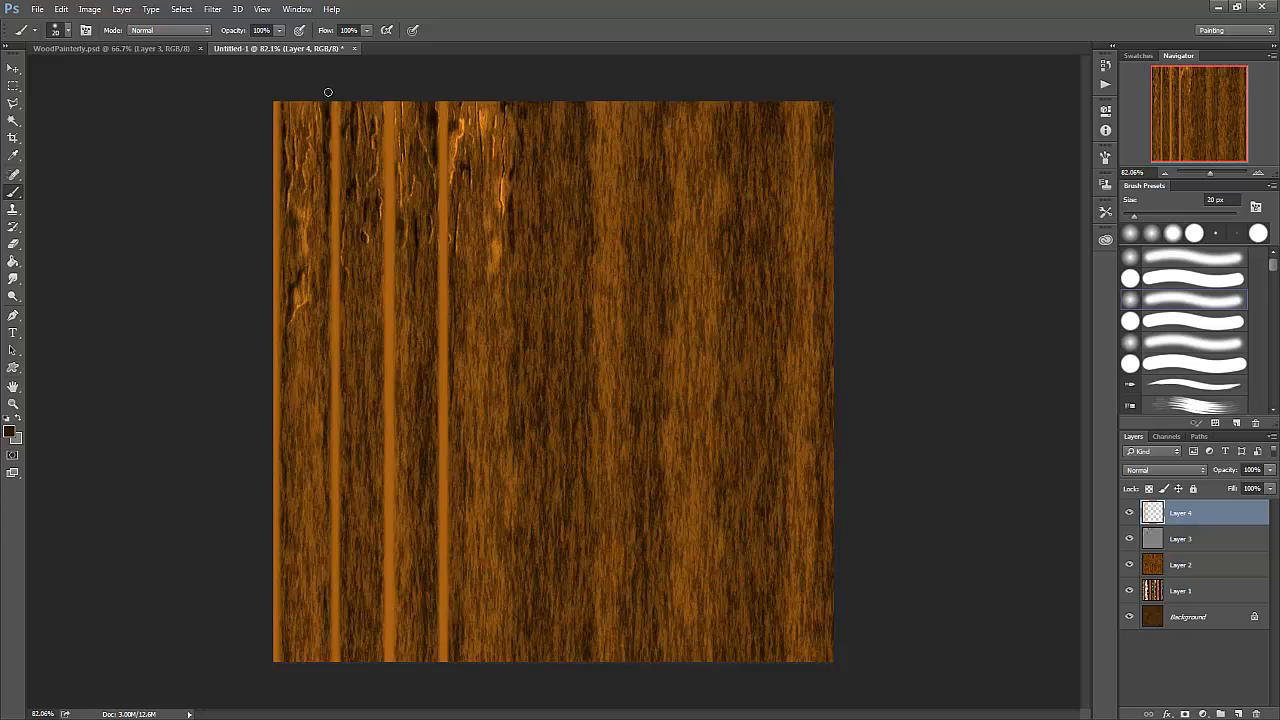
left_click_drag(328, 92, 374, 680)
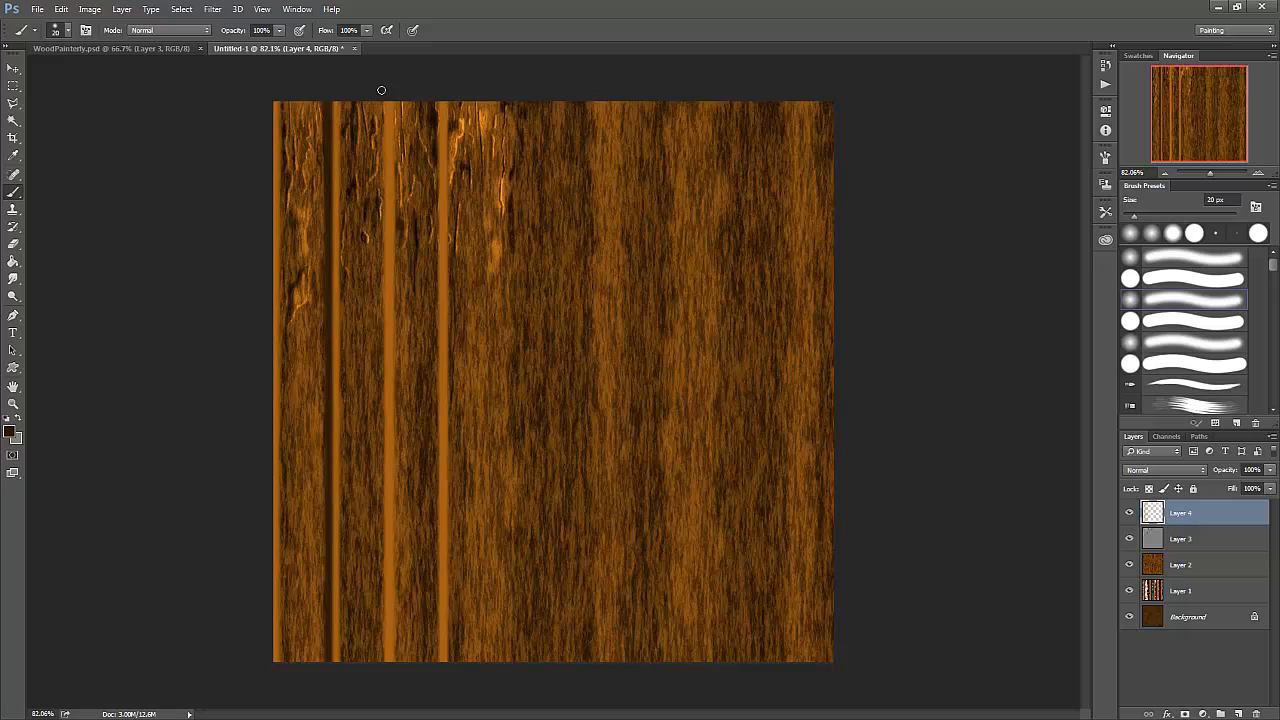
left_click_drag(381, 90, 386, 662)
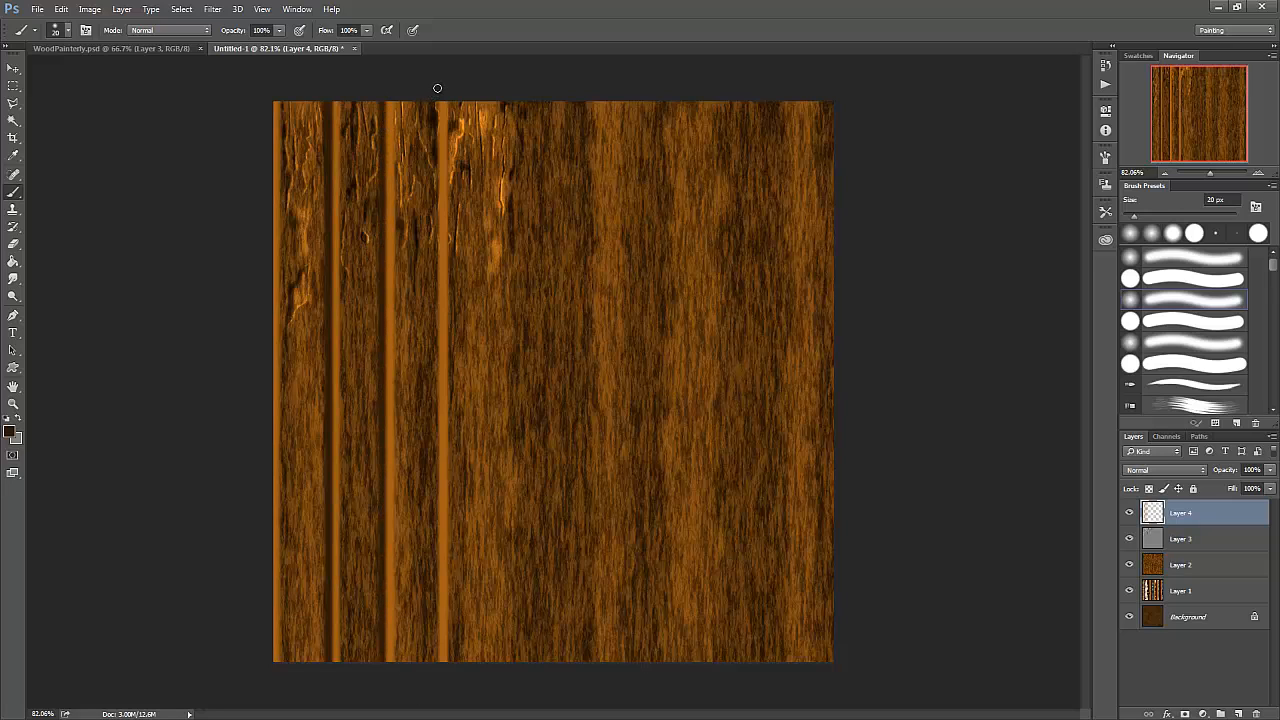
left_click_drag(437, 88, 420, 678)
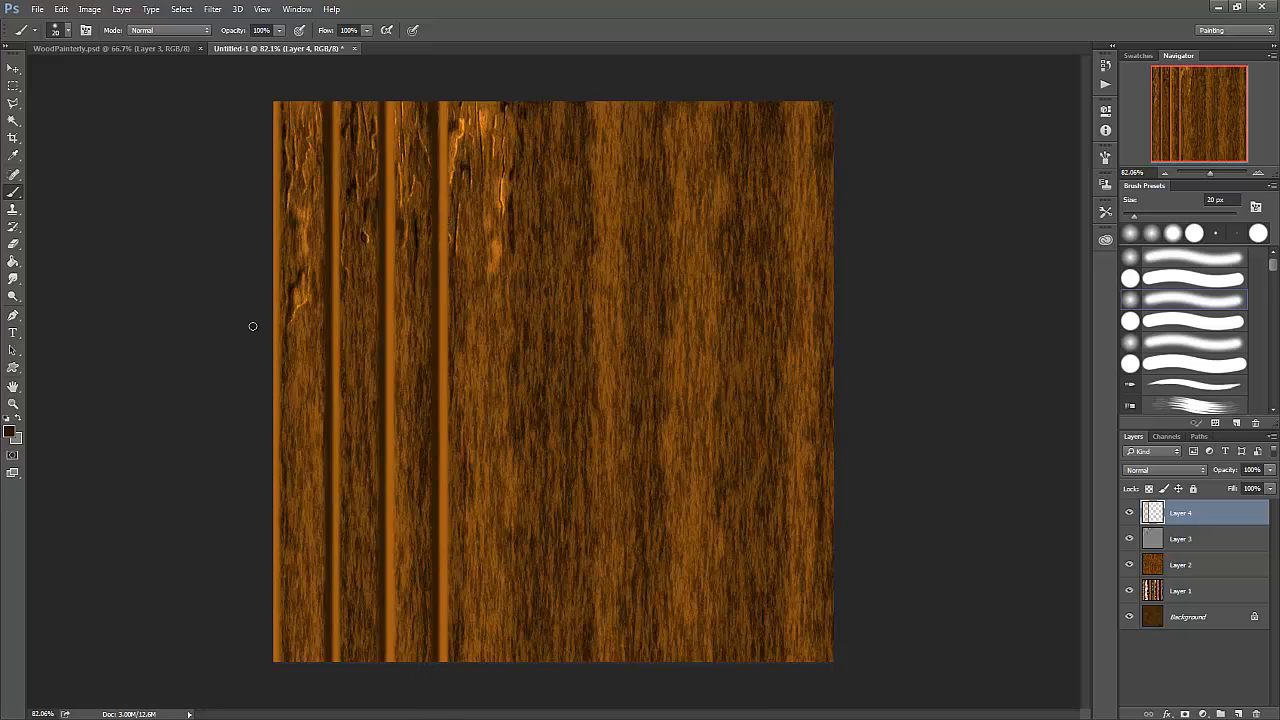
- Test a lower opacity of about 59% on the stripe layer and restore it to 100%
left_click(1270, 471)
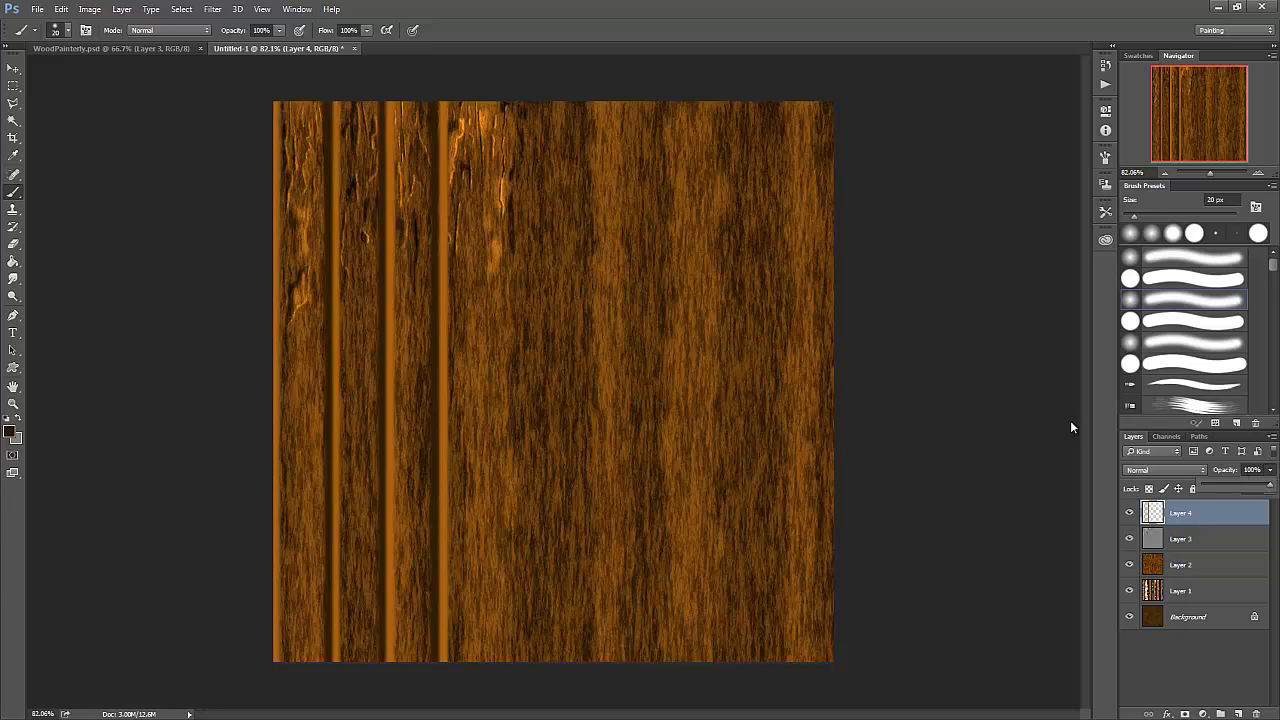
left_click_drag(1272, 489, 1238, 505)
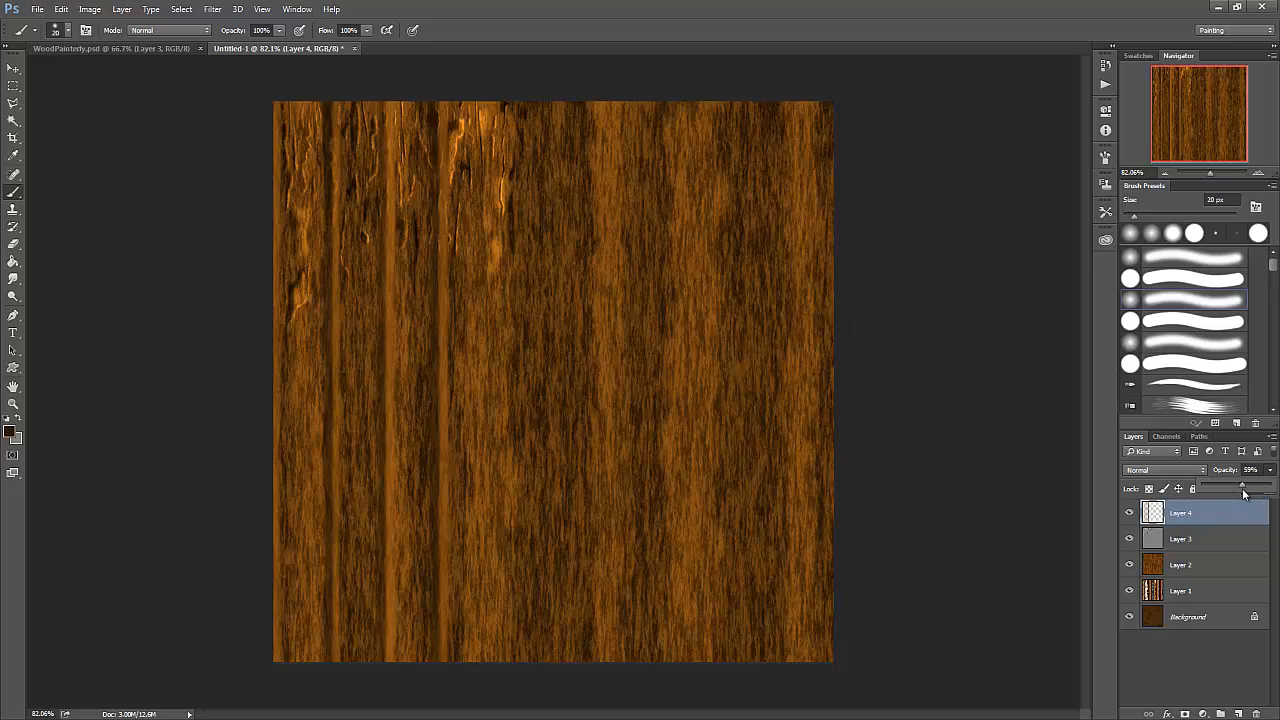
left_click_drag(1243, 486, 1274, 491)
- Try the Color Burn, Multiply, Overlay and Soft Light blend modes on the stripe layer and restore Normal
left_click(1200, 470)
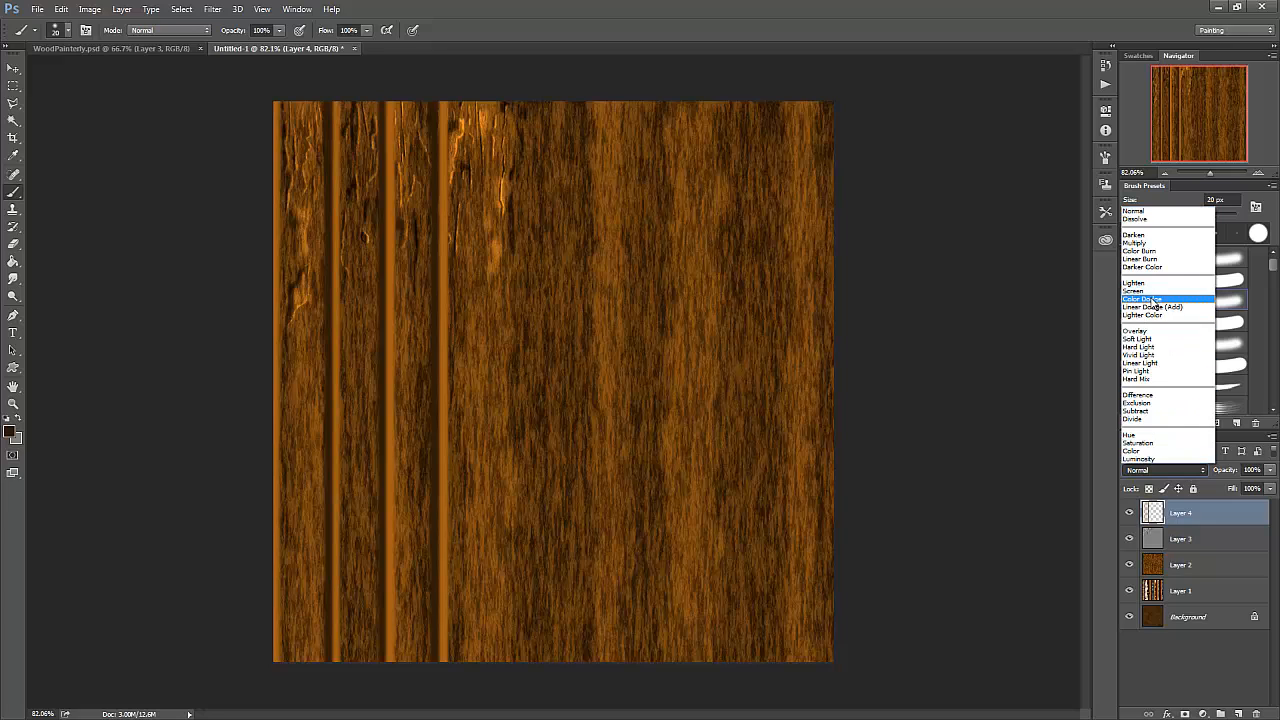
left_click(1157, 252)
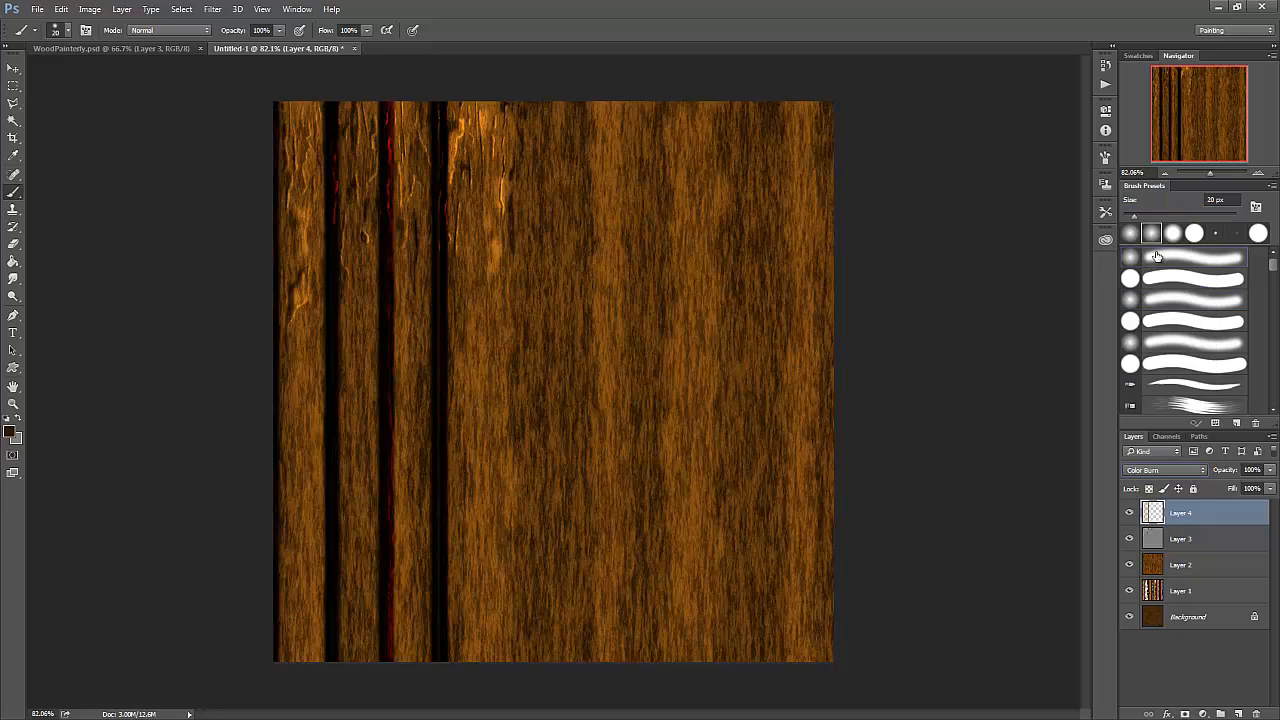
left_click(1204, 471)
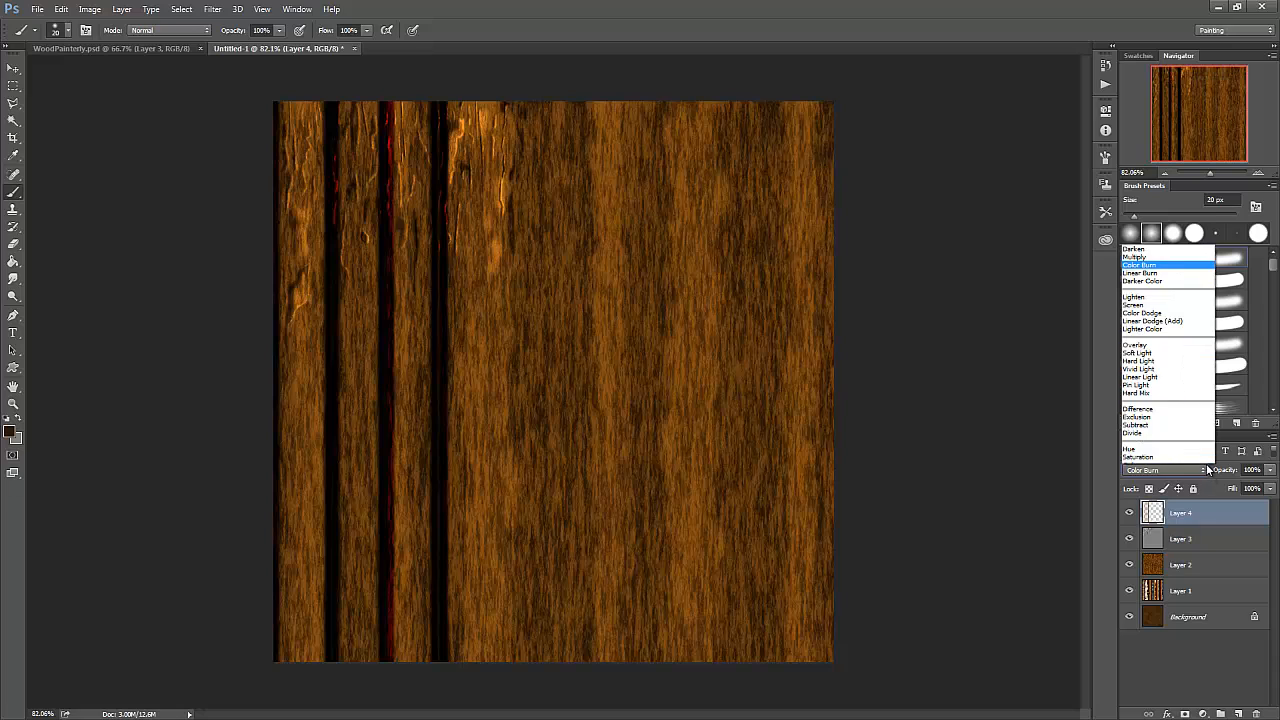
left_click(1160, 244)
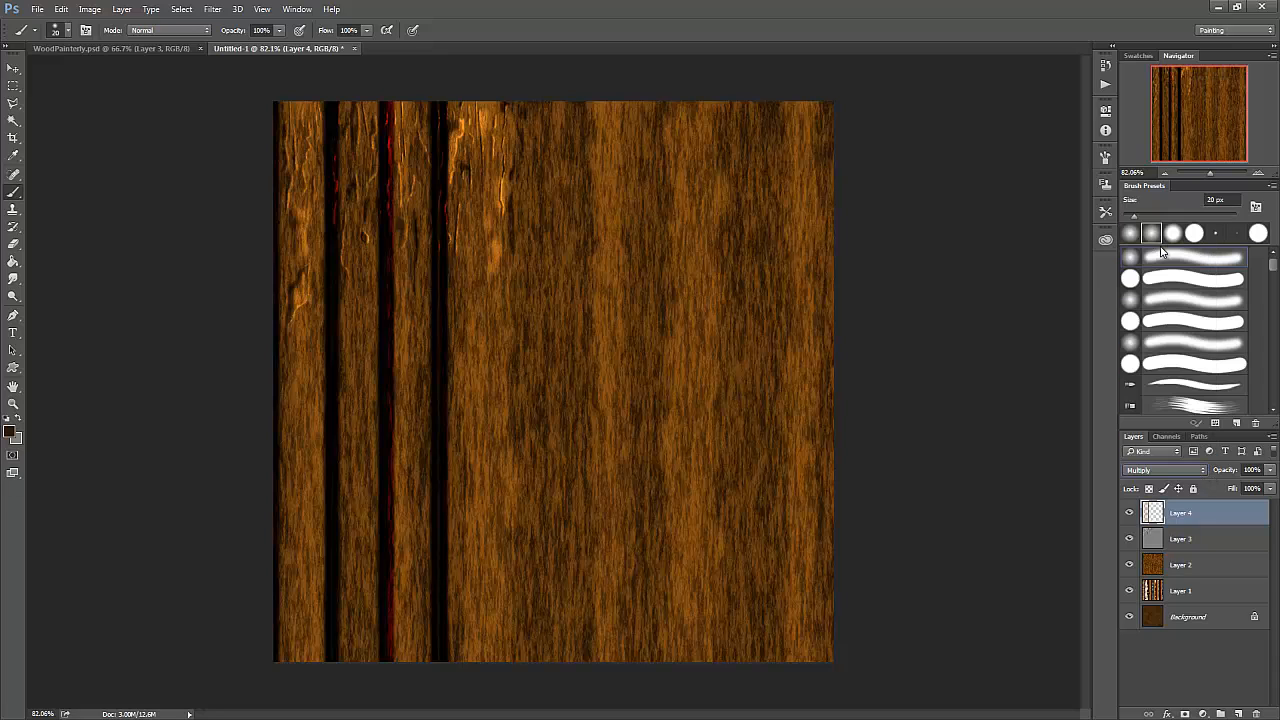
left_click(1206, 474)
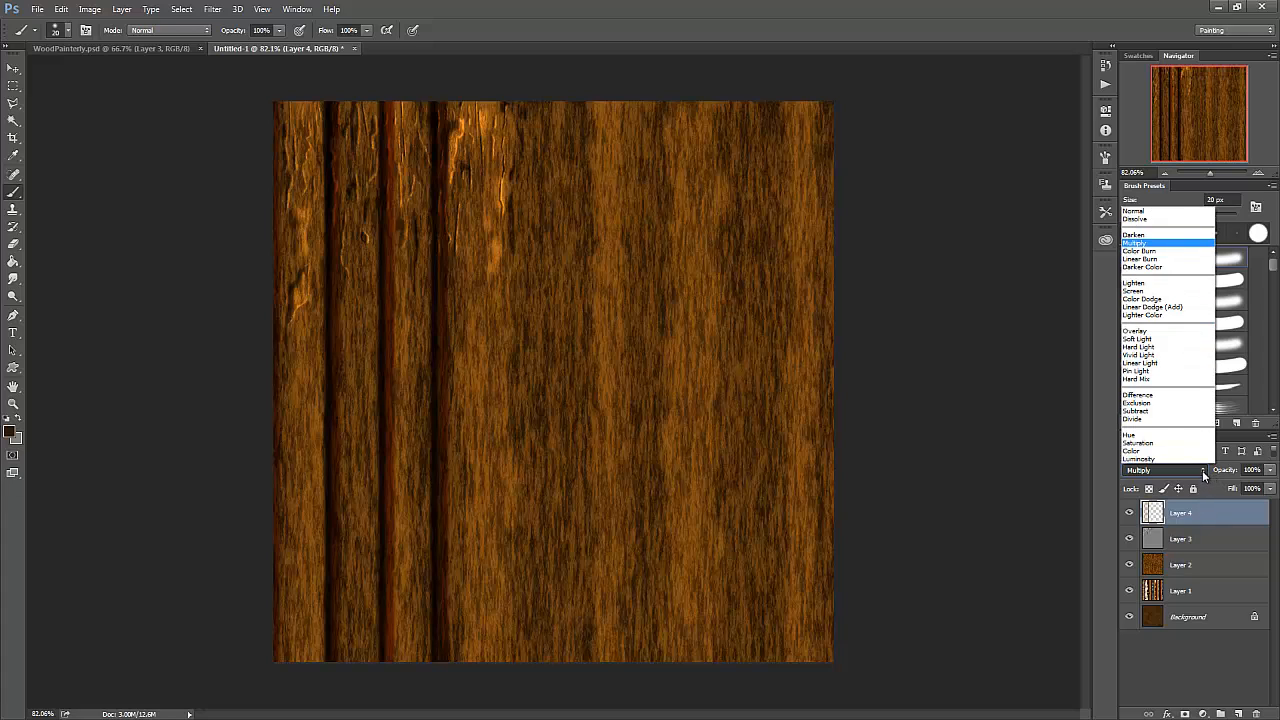
left_click(1154, 331)
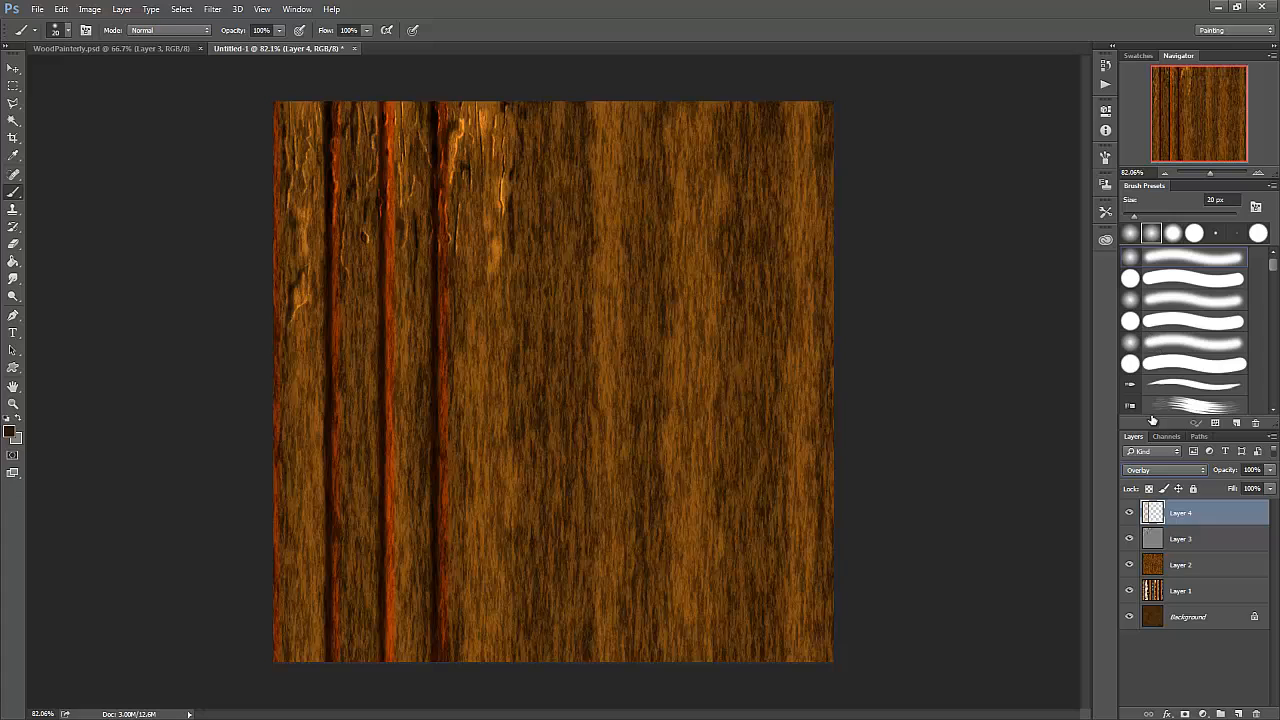
left_click(1200, 470)
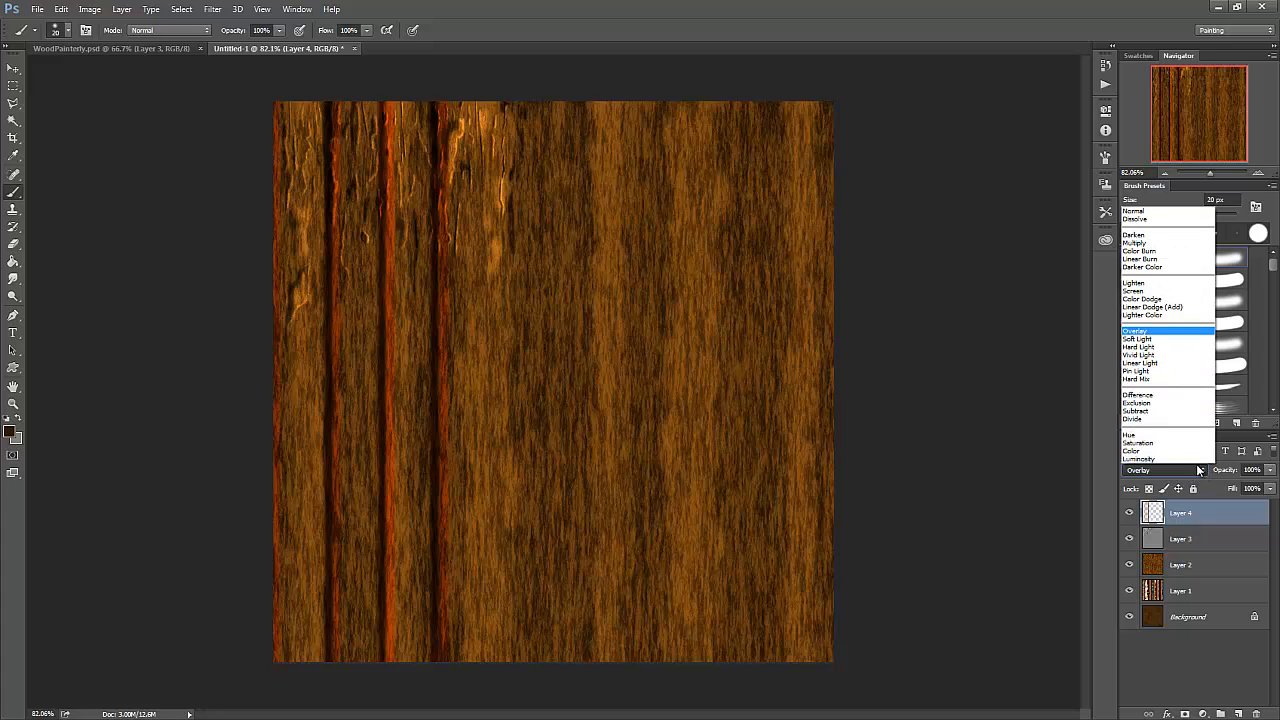
left_click(1168, 340)
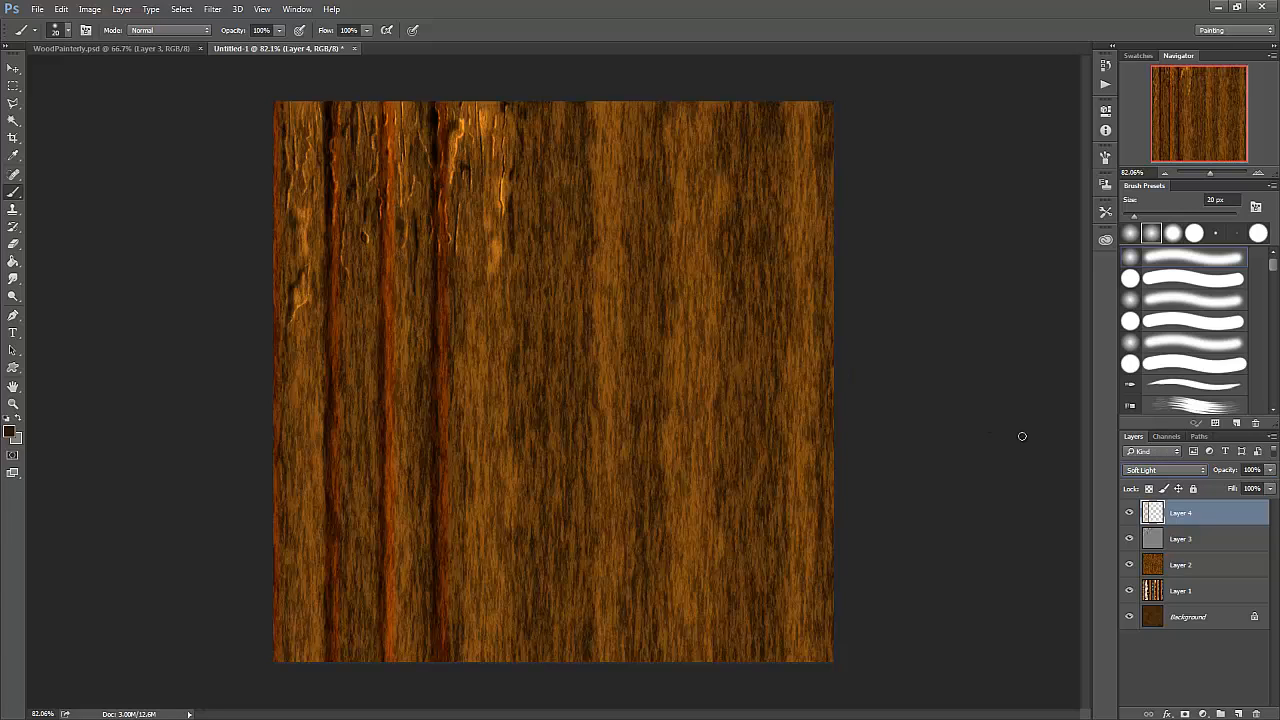
left_click(1204, 470)
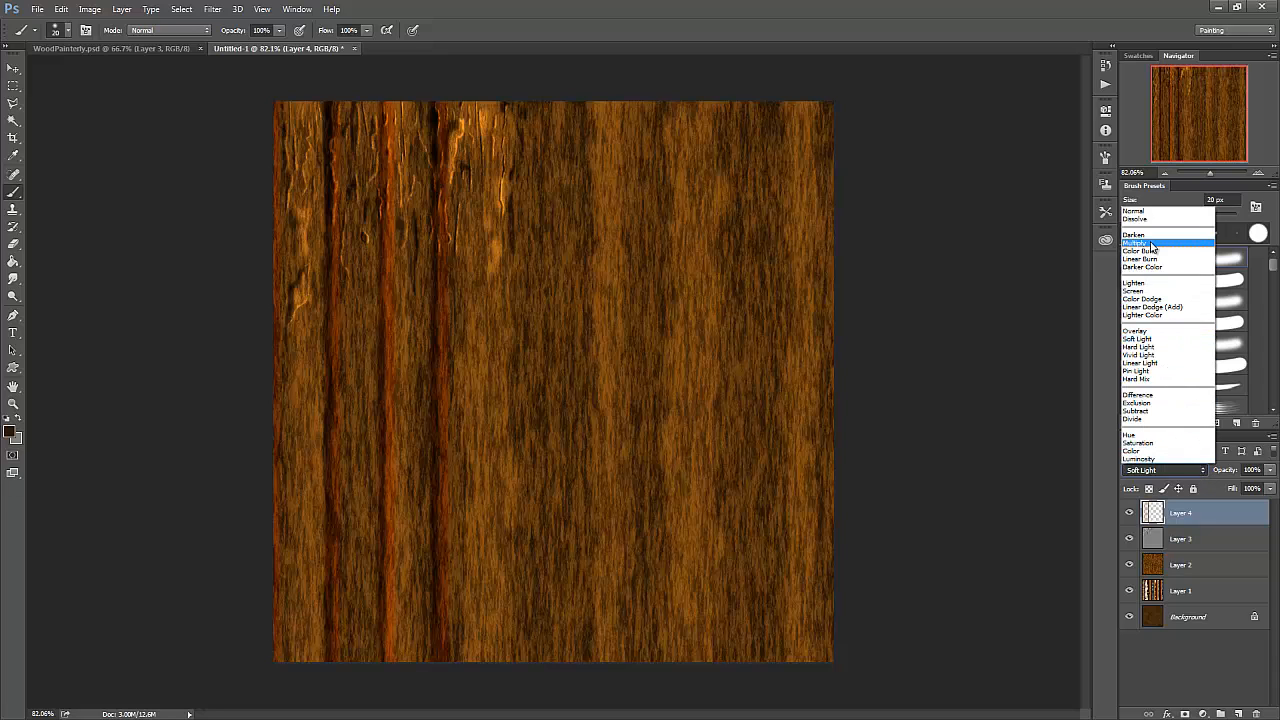
left_click(1155, 215)
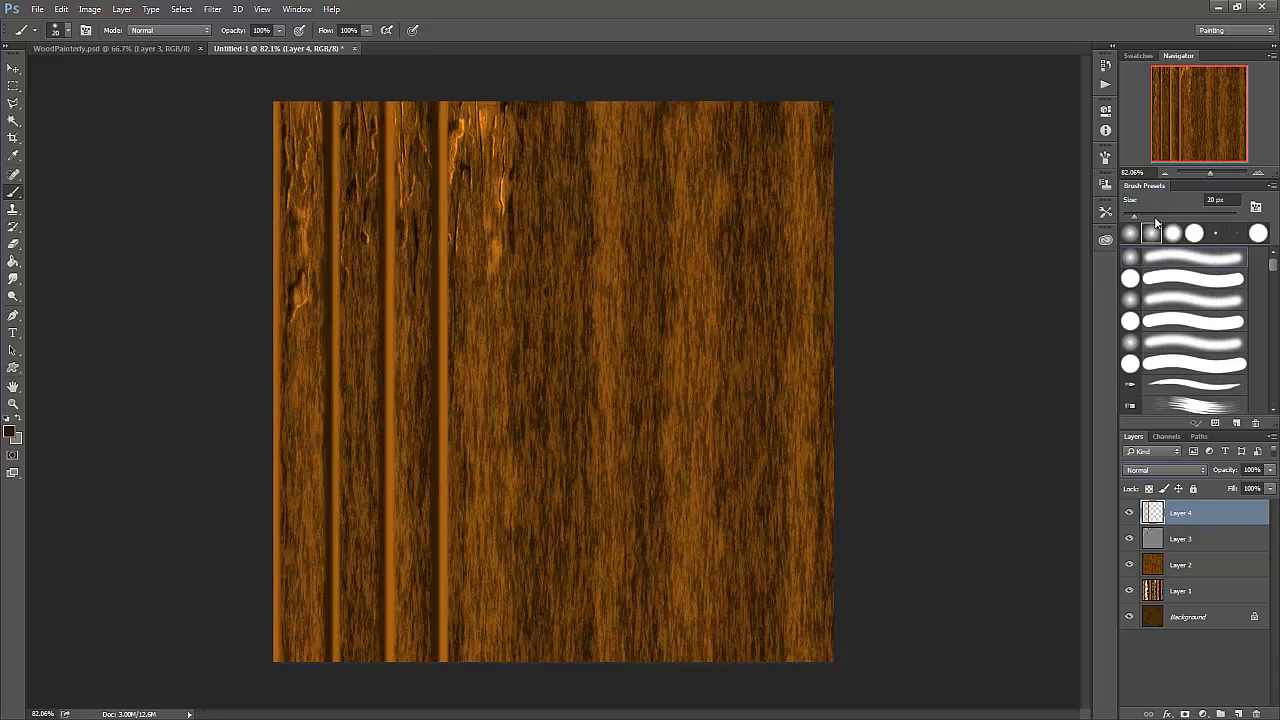
- Set the opacity of the stripe layer, Layer 4, to 70%
left_click(1269, 471)
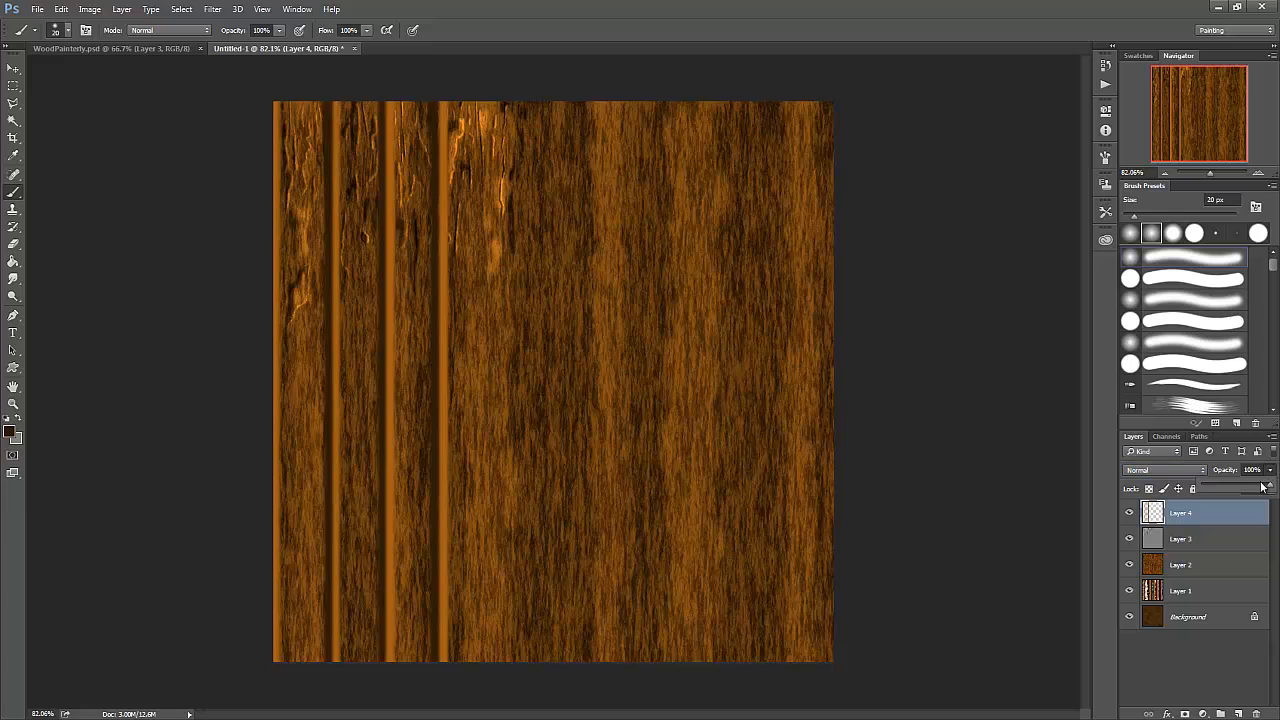
left_click_drag(1263, 487, 1258, 489)
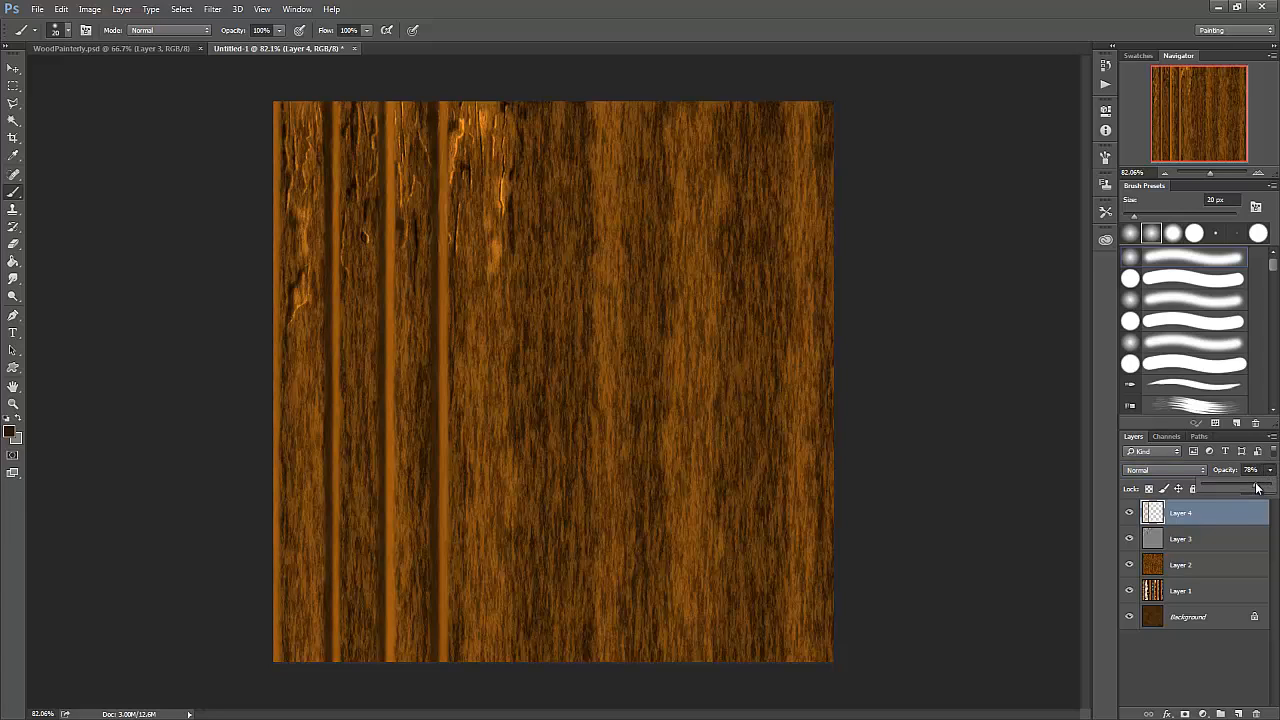
left_click_drag(1257, 487, 1250, 487)
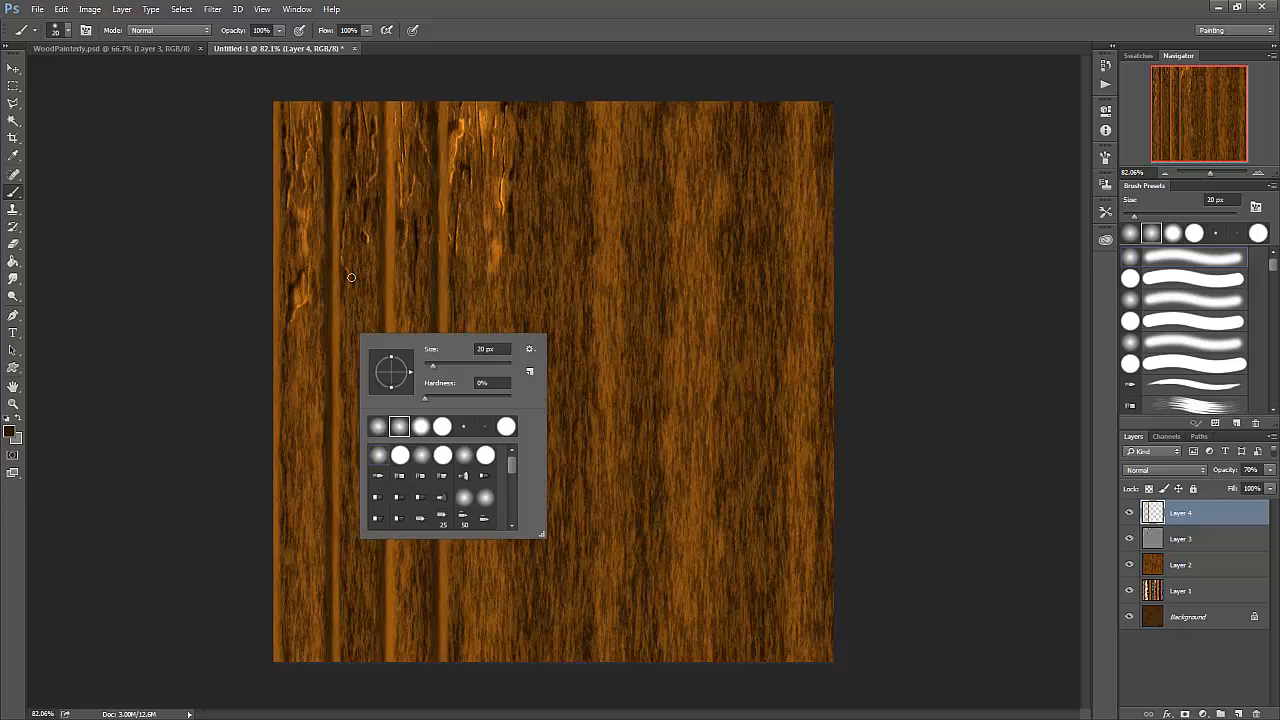
right_click(354, 352)
- Switch to the Dodge tool on Layer 3 and compare the texture with the stripe layer hidden and shown again
left_click(1167, 537)
left_click(1178, 540)
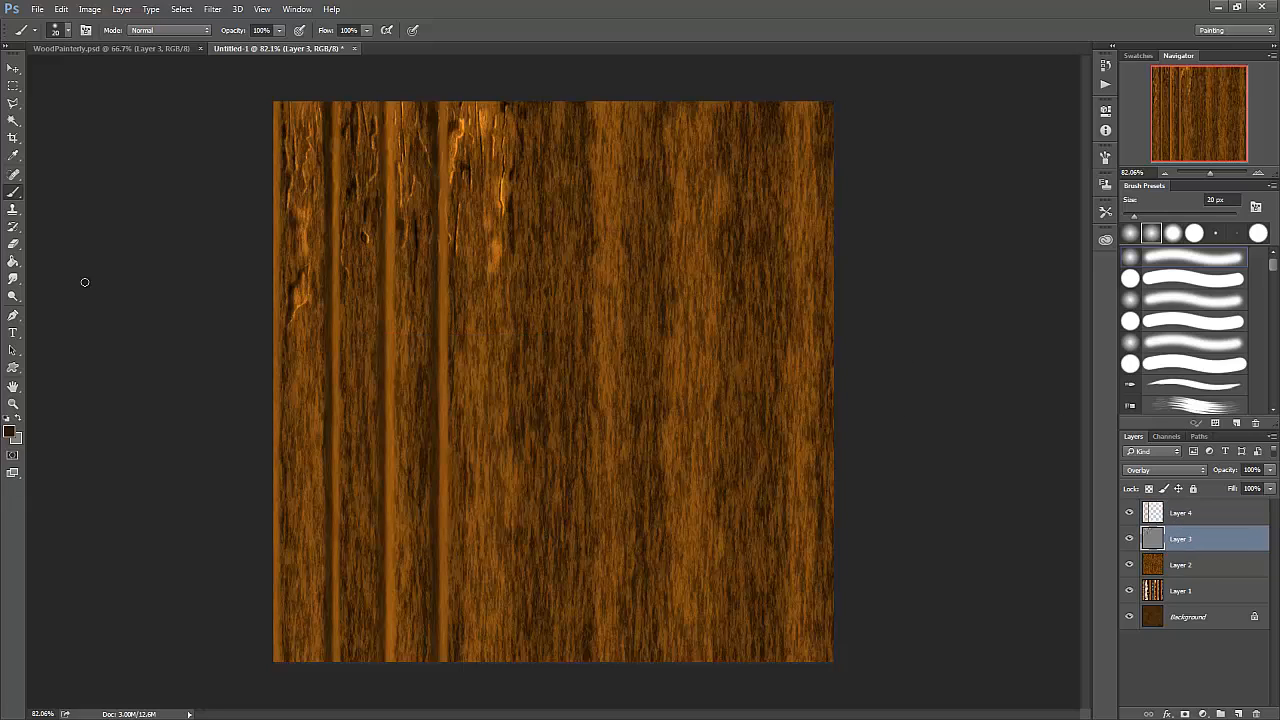
left_click(13, 296)
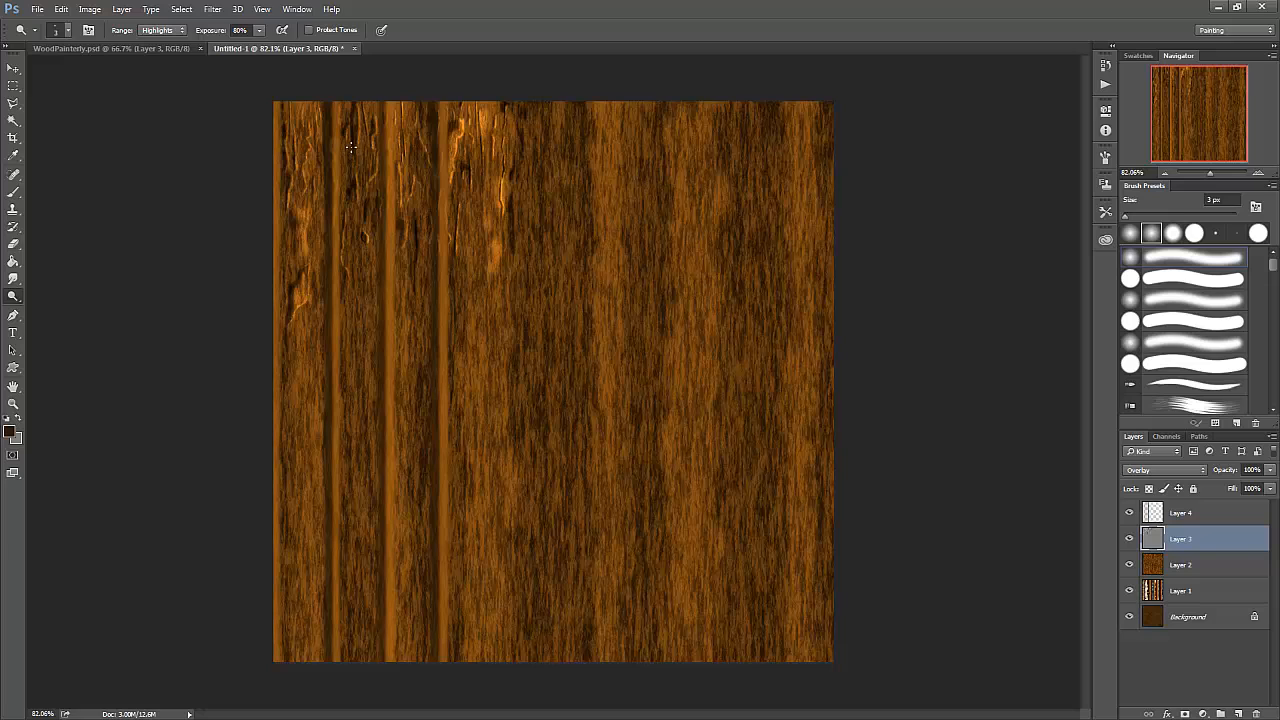
scroll(353, 146, "up", 8)
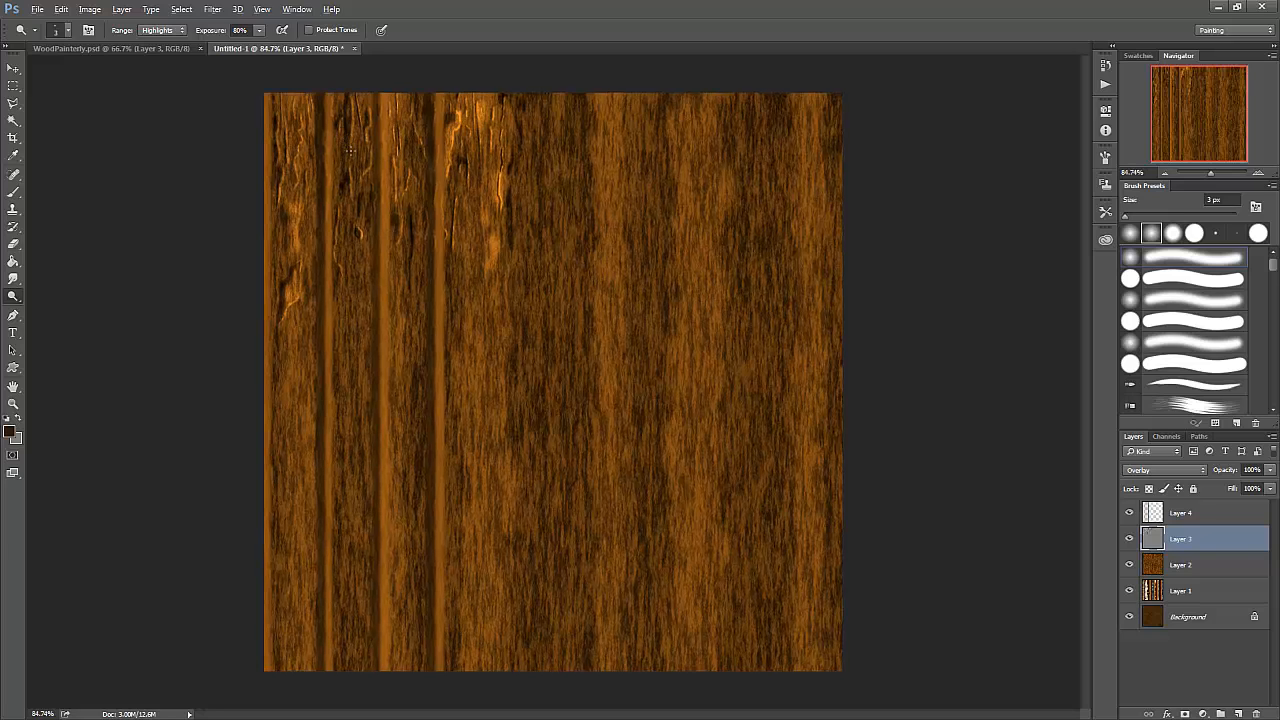
scroll(286, 67, "up", 3)
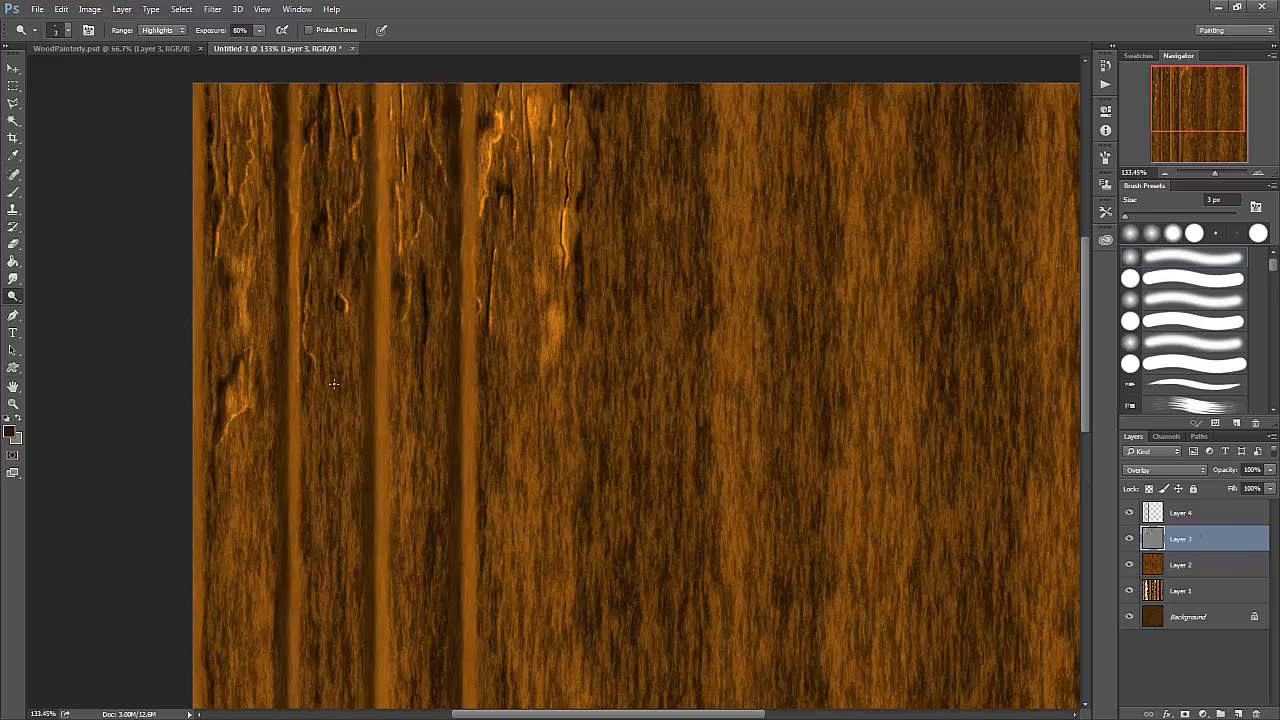
left_click(1130, 514)
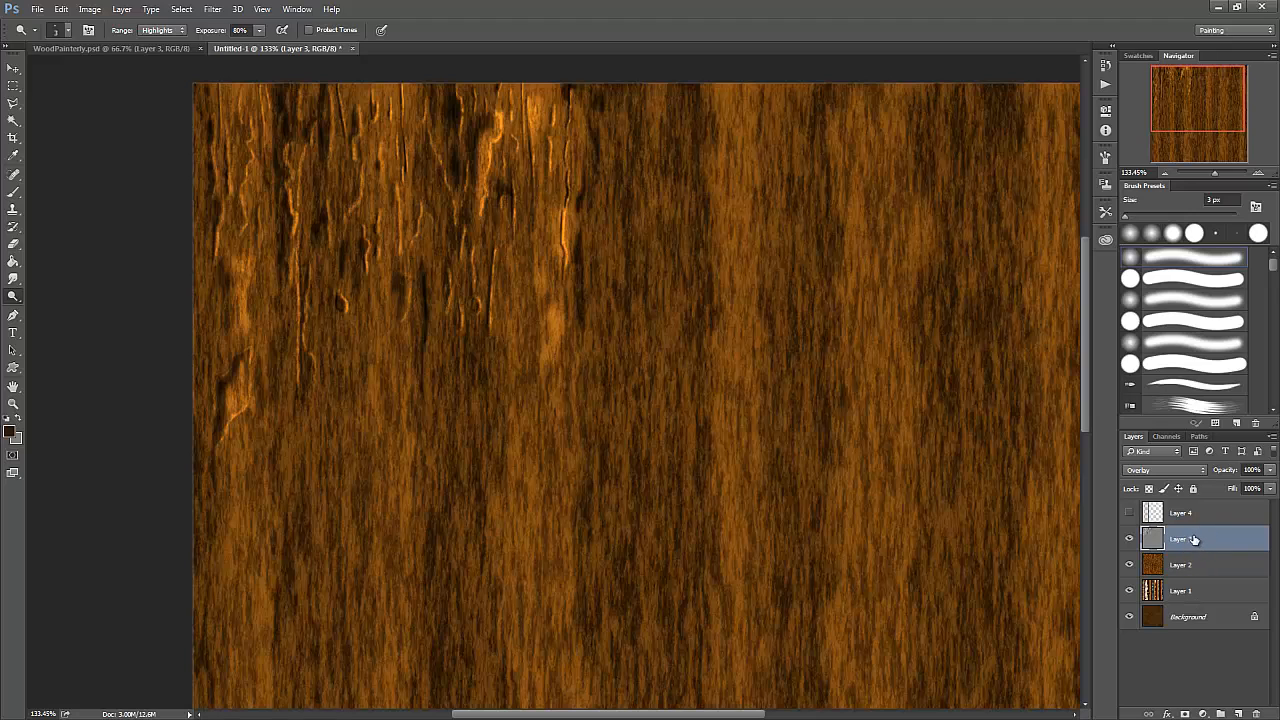
left_click(1130, 513)
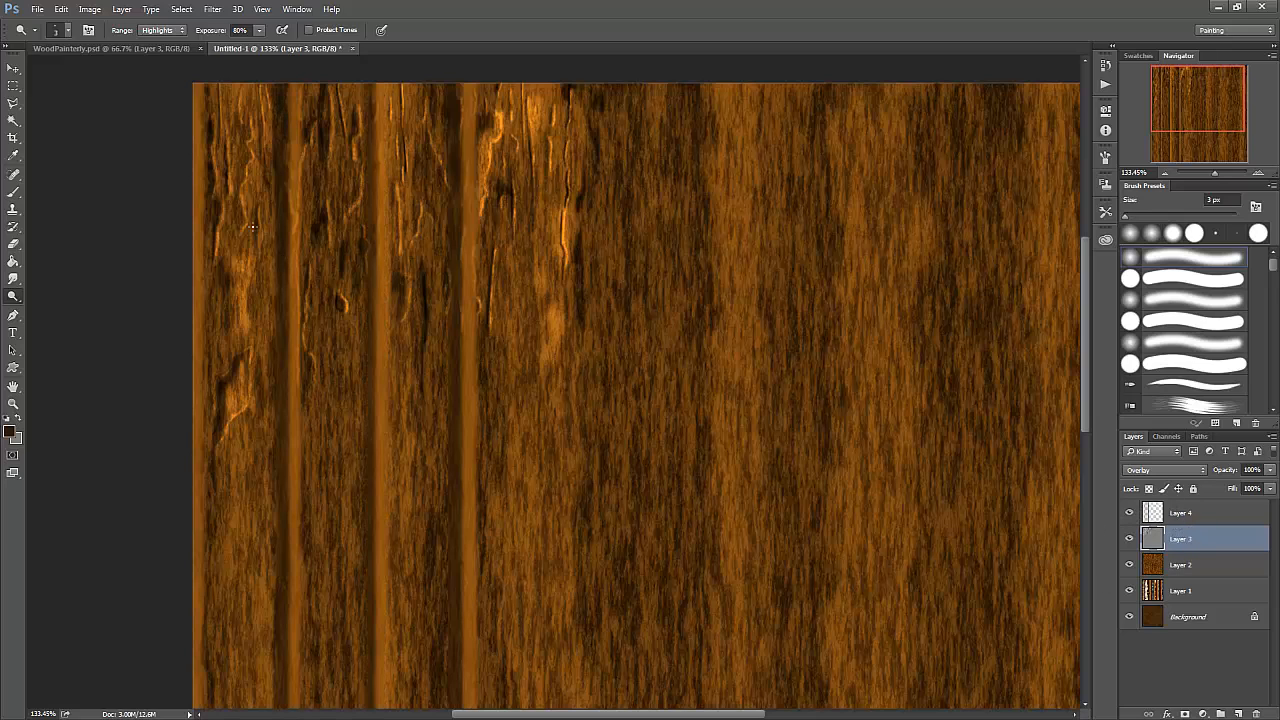
- Burn fine dark marks and dodge highlights along the first inner stripe's edges on Layer 3 to break up its straight outline
left_click(13, 297)
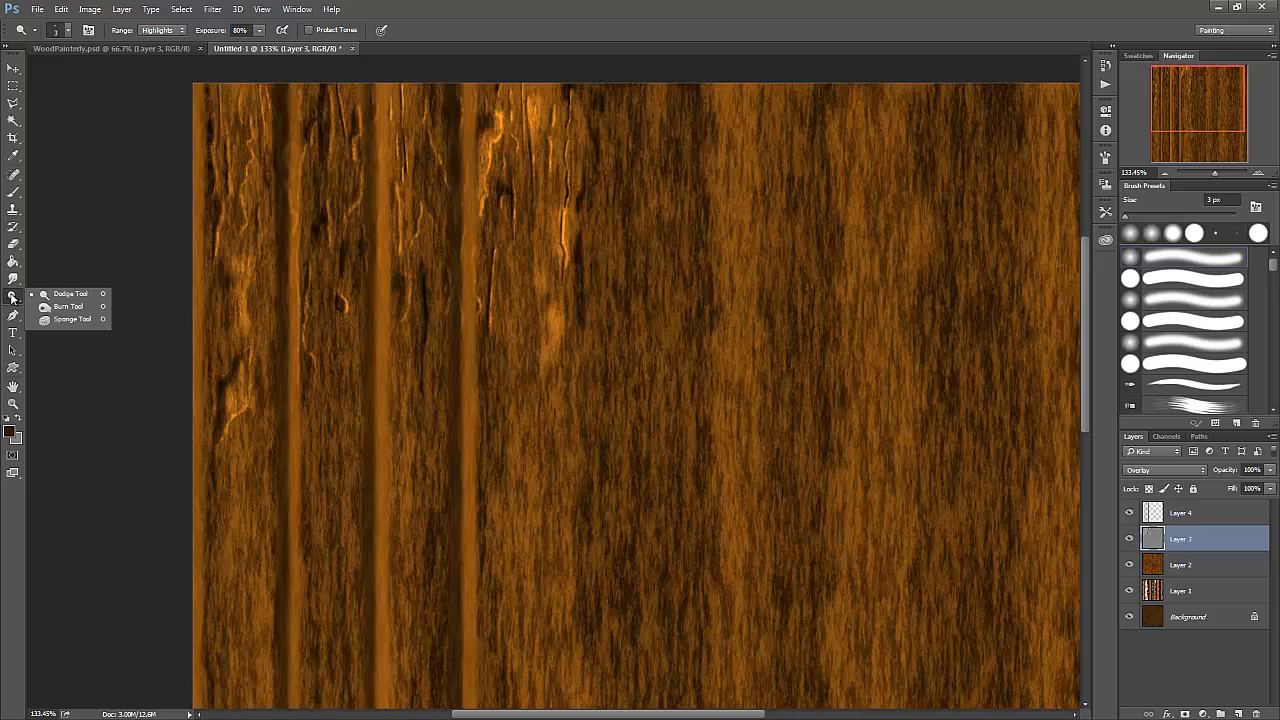
left_click(68, 306)
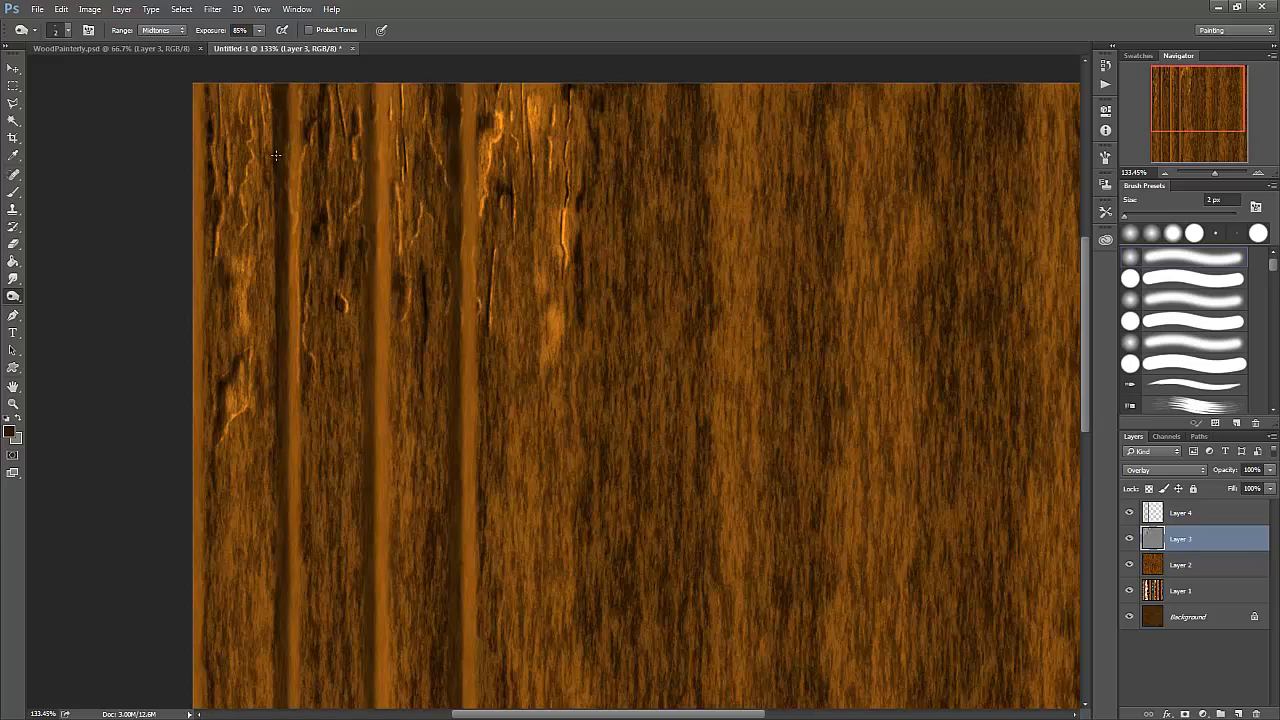
right_click(13, 297)
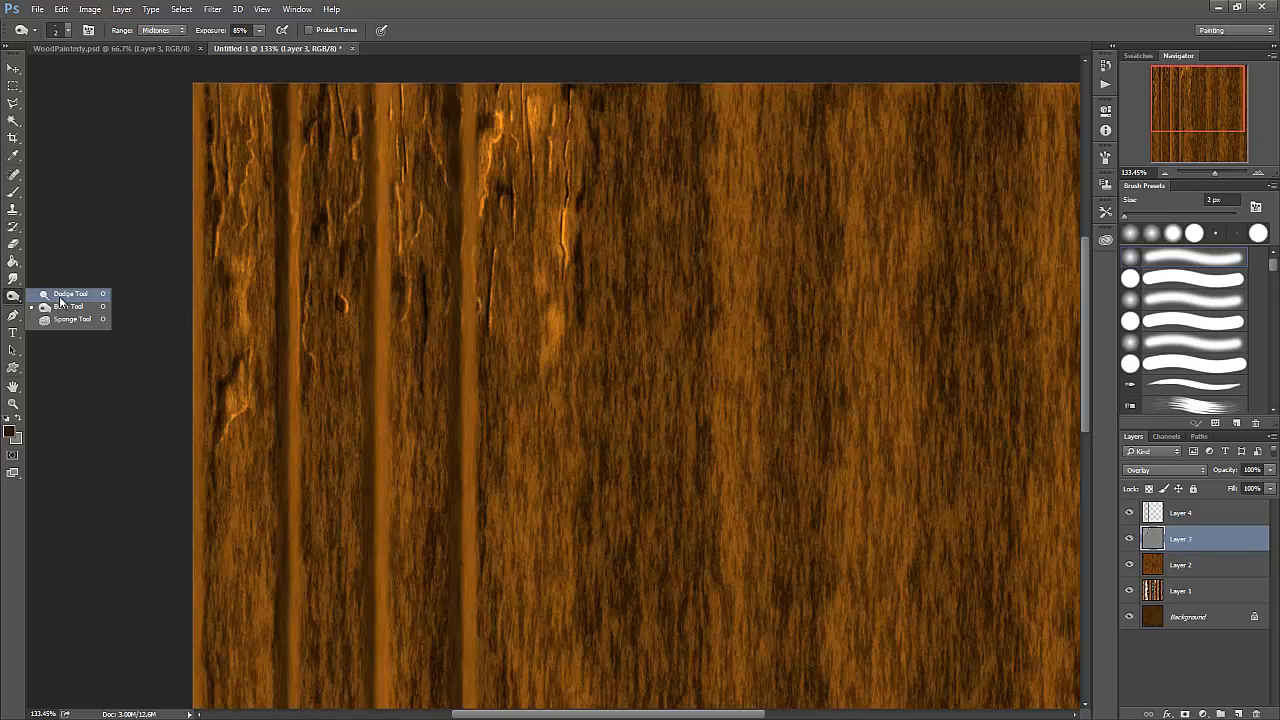
left_click(66, 294)
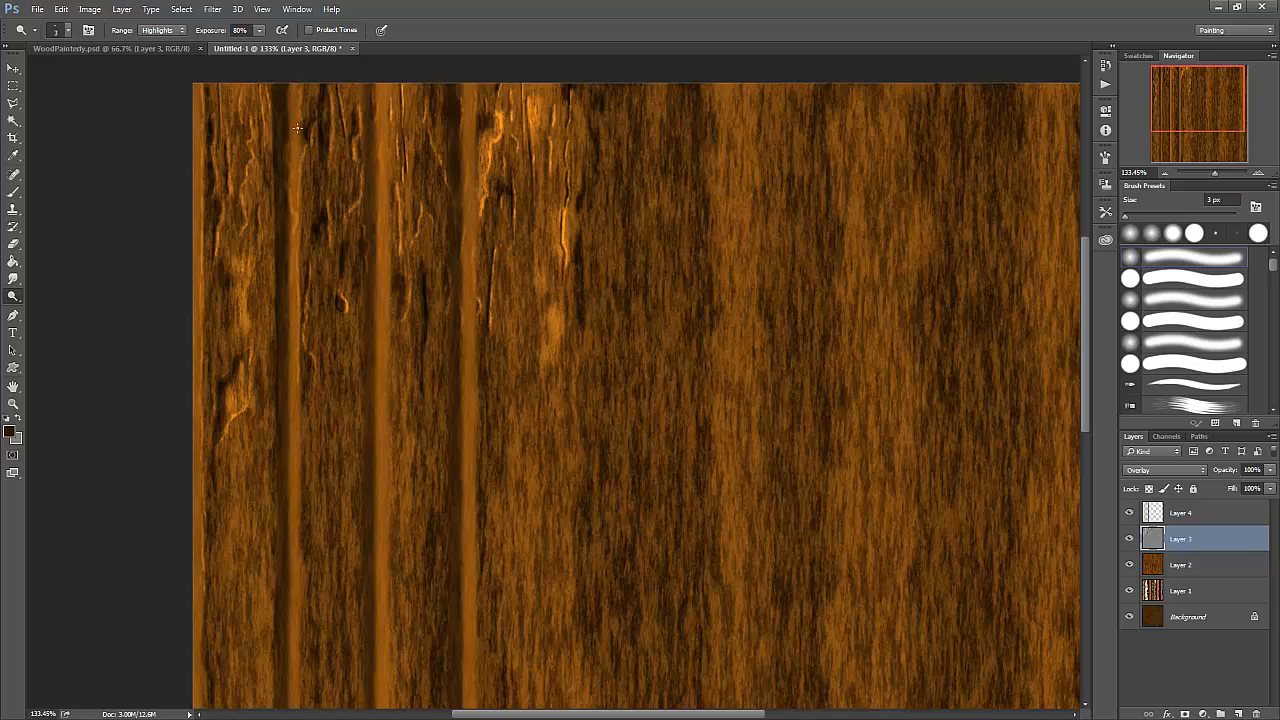
- Return to the Brush tool on Layer 4, shrink the brush and sample bright orange from the crack highlights as the painting colour
left_click(13, 191)
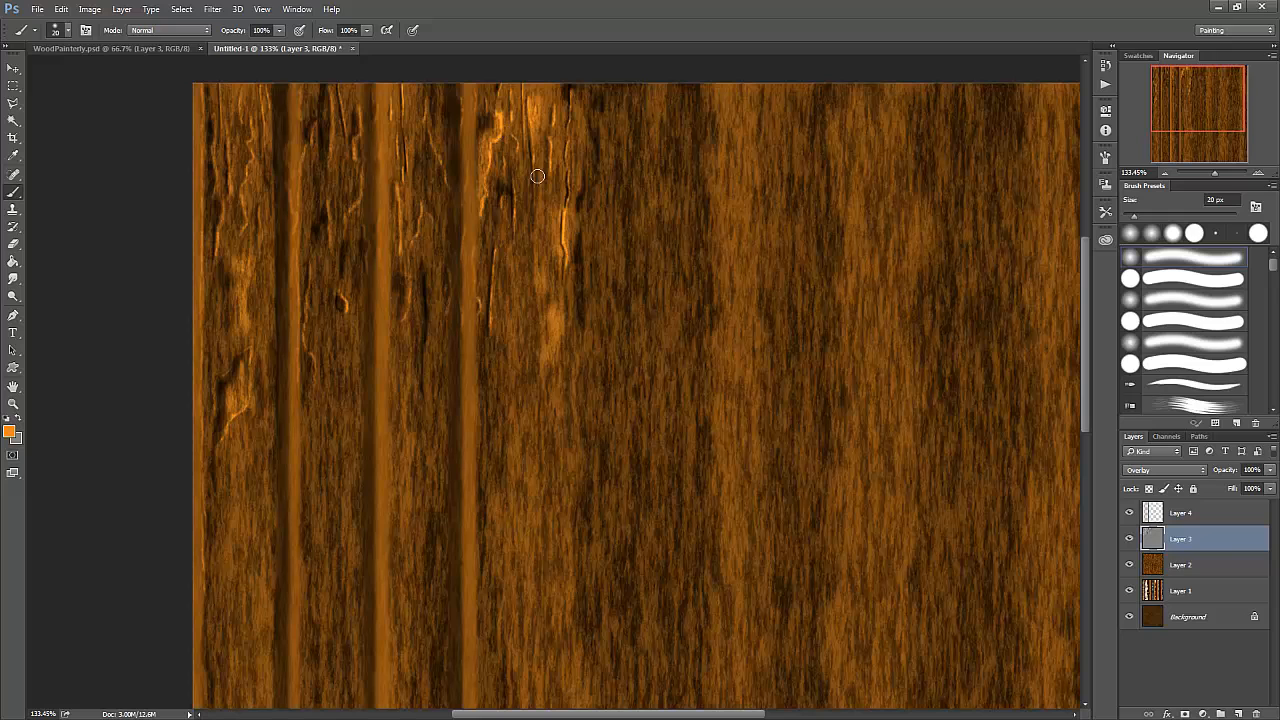
left_click(1192, 515)
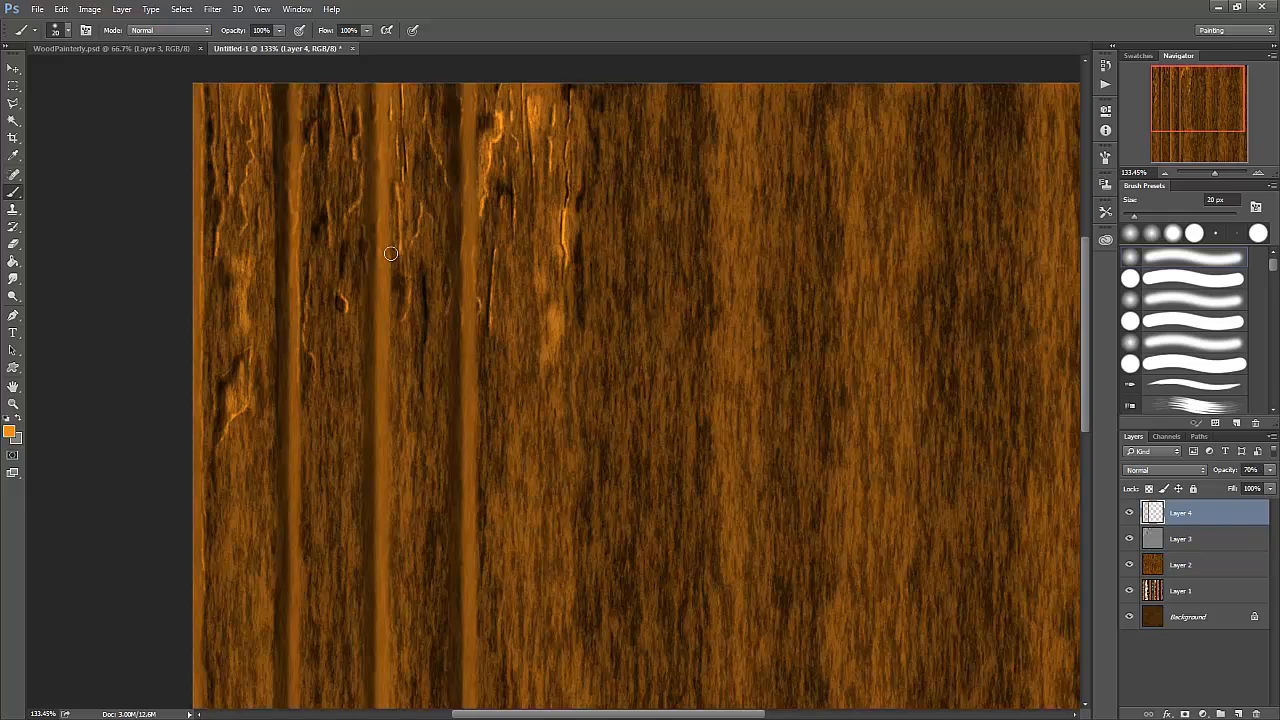
scroll(304, 151, "down", 1)
scroll(304, 151, "up", 1)
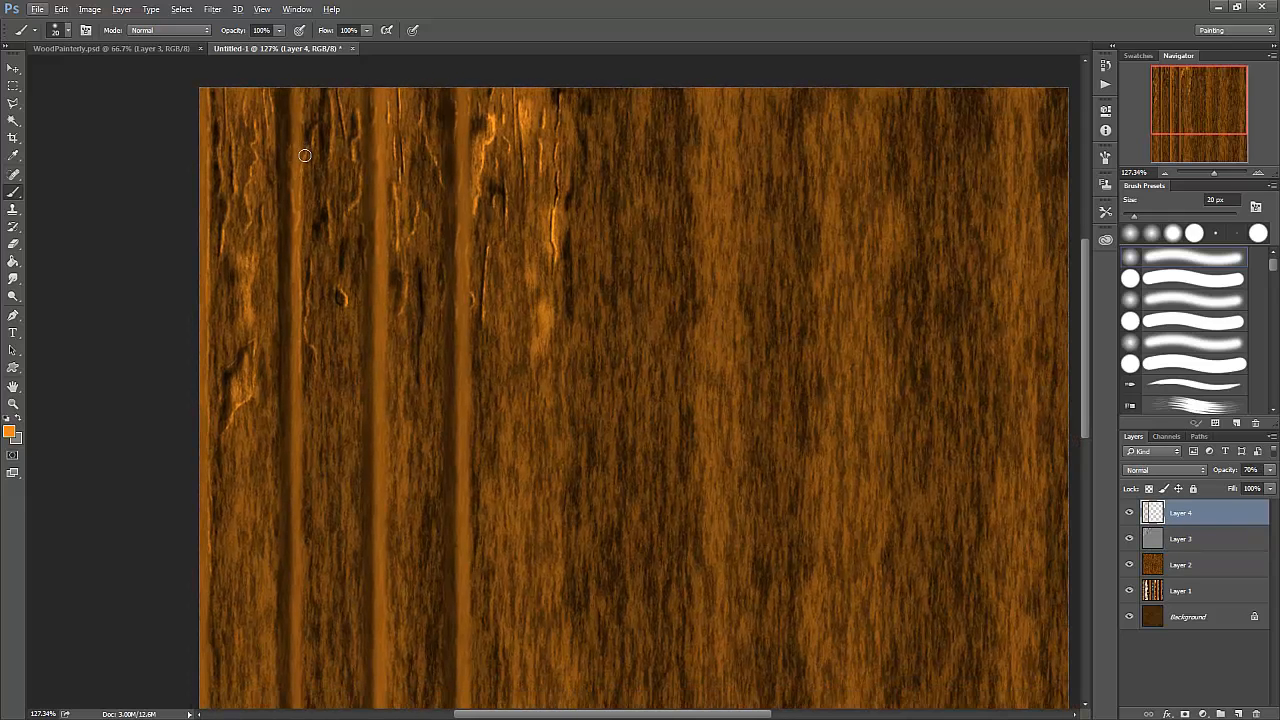
key("bracketleft")
key("bracketleft")
key("bracketleft")
key("bracketleft")
left_click(406, 93, "alt")
left_click(557, 232, "alt")
left_click(557, 235, "alt")
left_click(552, 237, "alt")
- Paint a thin bright orange highlight along the upper right edge of the second inner stripe with a 2 px brush
key("bracketleft")
key("bracketleft")
key("bracketleft")
key("bracketleft")
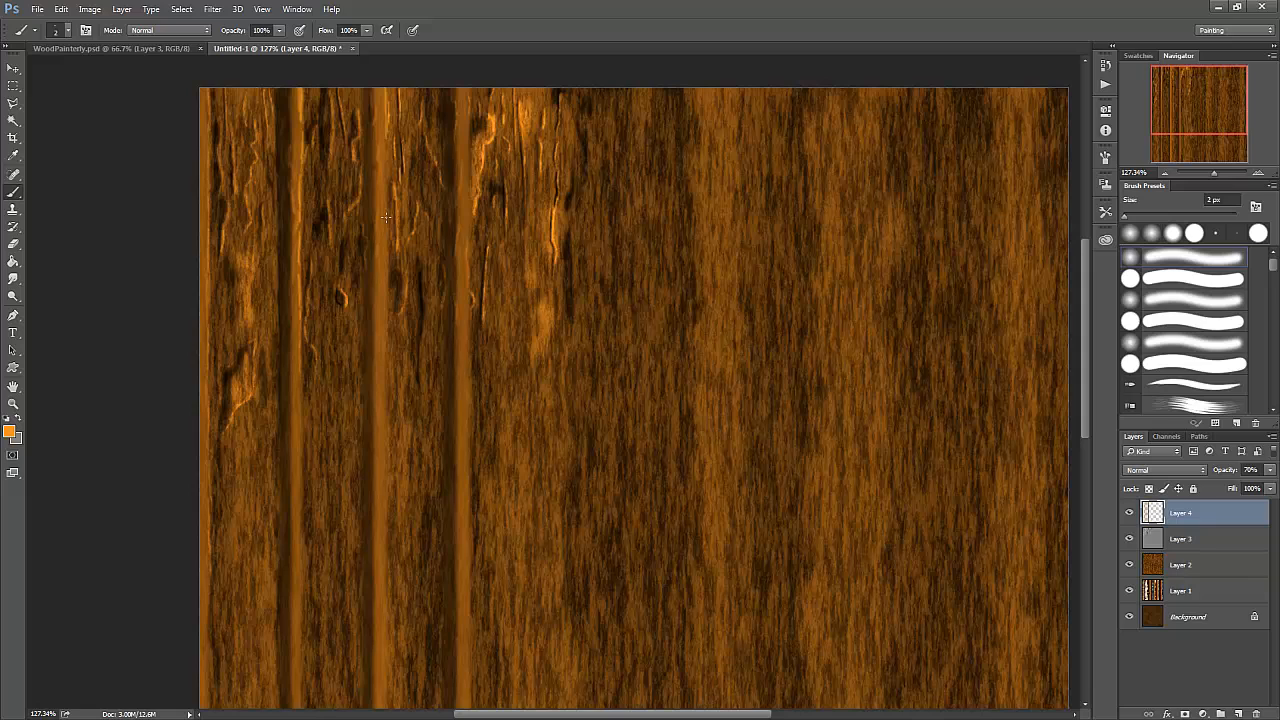
left_click_drag(386, 217, 387, 348)
- Sample dark brown, enlarge the brush to 4 px and dab shadow at the upper end of the second inner stripe's left side
left_click(292, 112, "alt")
key("bracketright")
key("bracketright")
key("bracketright")
left_click_drag(361, 102, 363, 91)
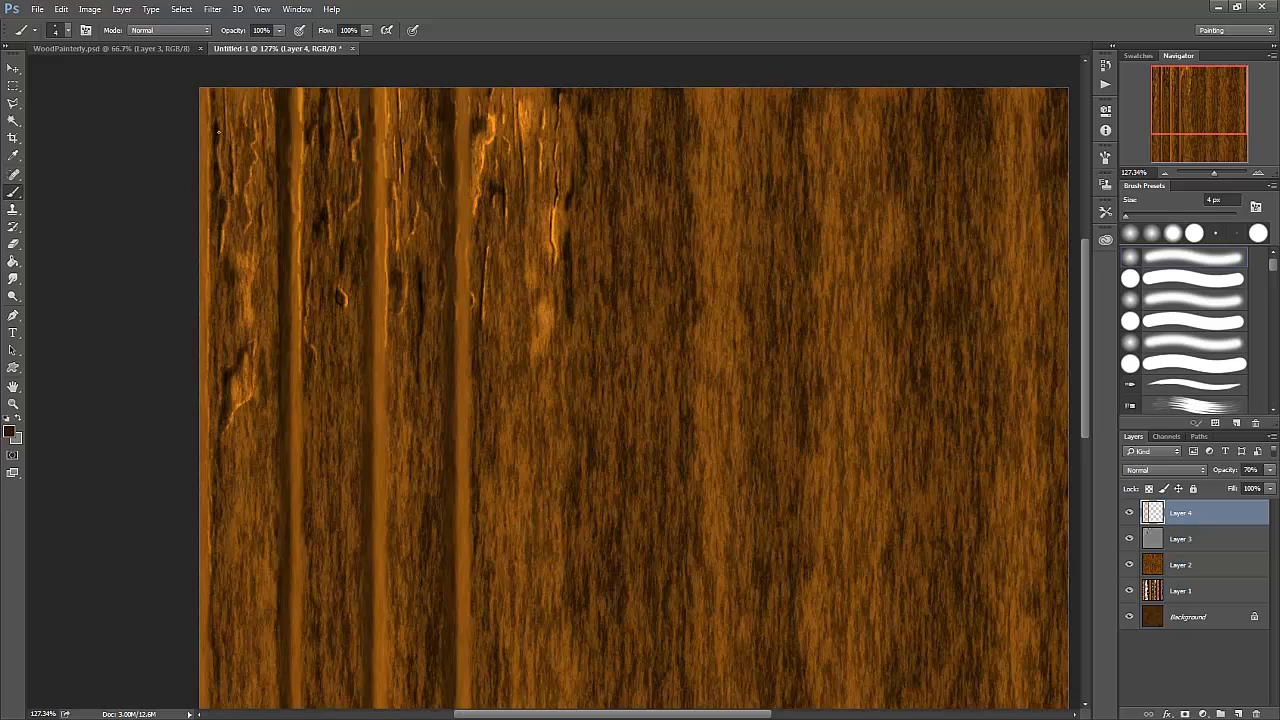
- Darken the foreground colour to a near-black brown and paint short shadow strokes down the left side of the second inner stripe
left_click(11, 432)
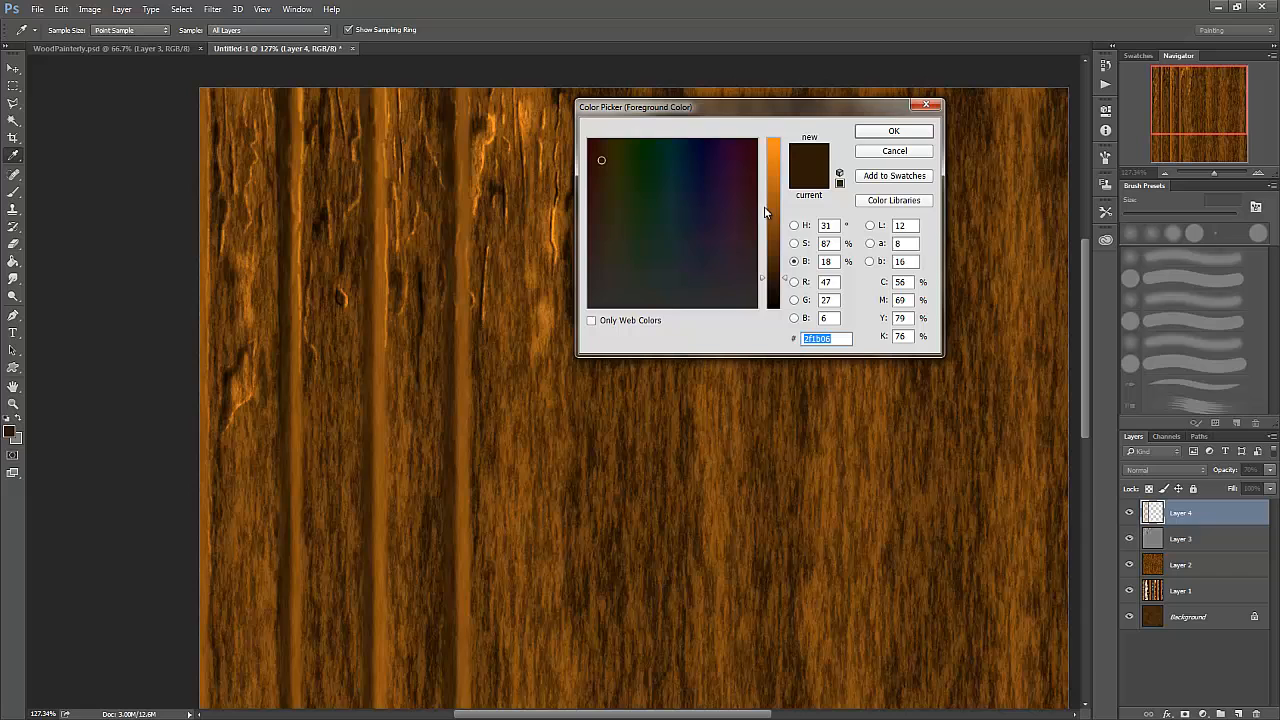
left_click(772, 287)
left_click(888, 133)
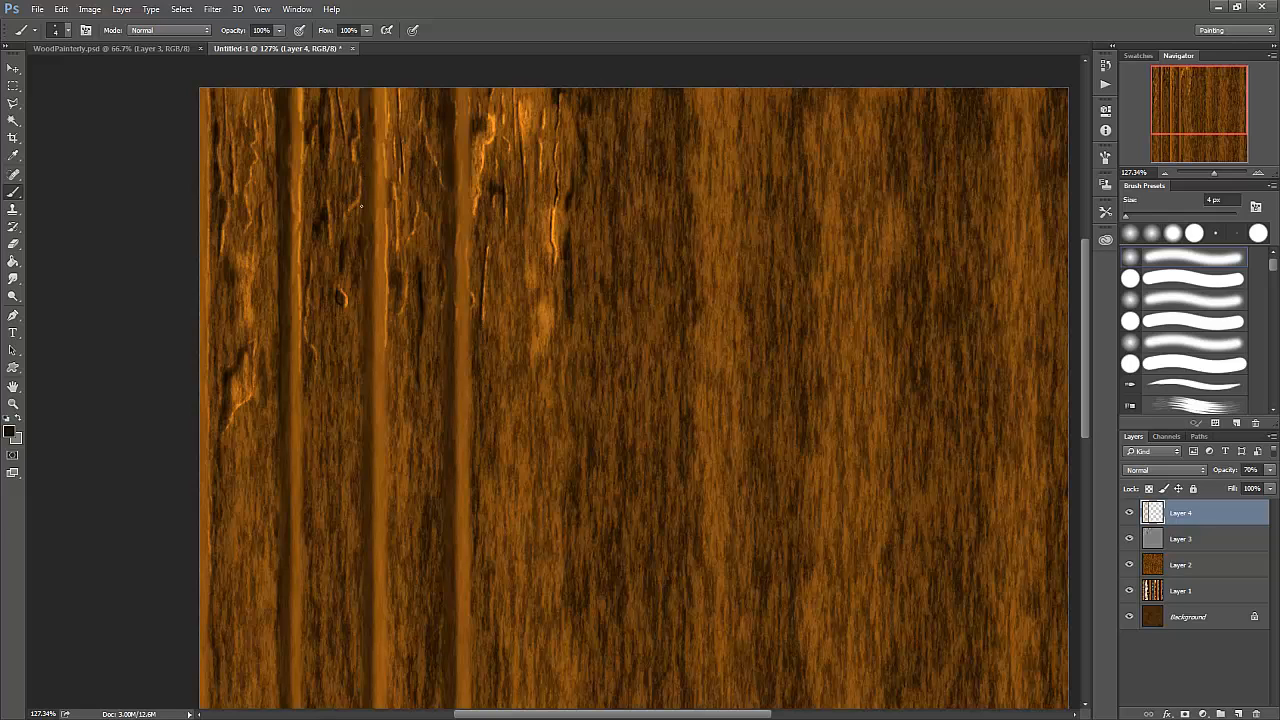
left_click_drag(361, 178, 361, 207)
left_click_drag(361, 274, 361, 334)
left_click_drag(361, 390, 361, 372)
- Enlarge the brush to 10 px and deepen the upper shadow lines beside the second and third inner stripes, keeping the layer at 70% opacity
key("bracketright")
key("bracketright")
key("bracketright")
key("bracketright")
key("bracketright")
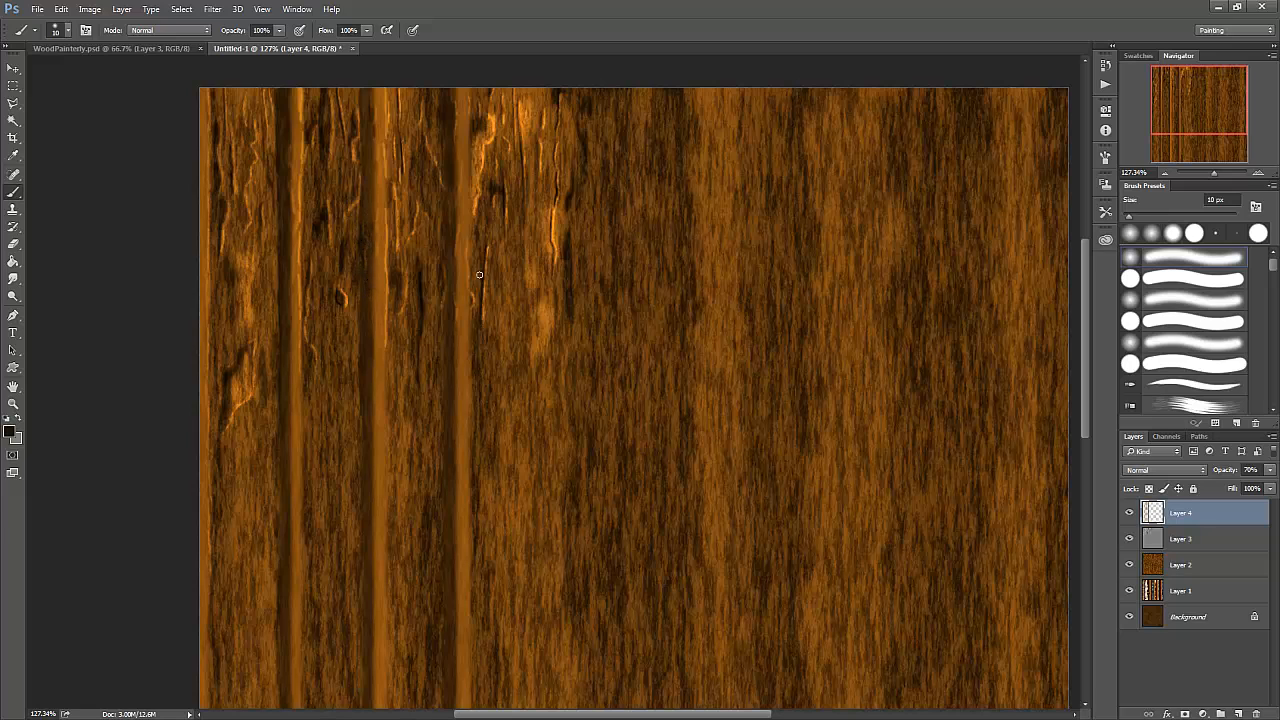
left_click_drag(1275, 475, 1255, 490)
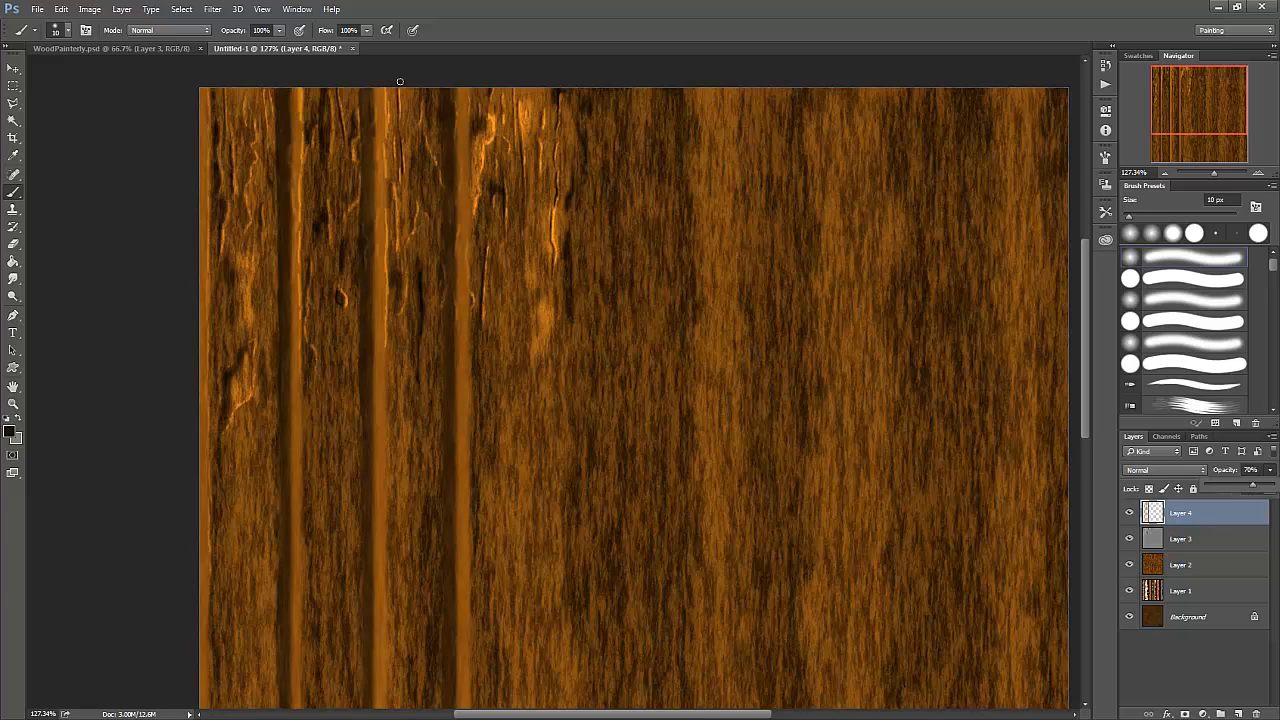
left_click(370, 97)
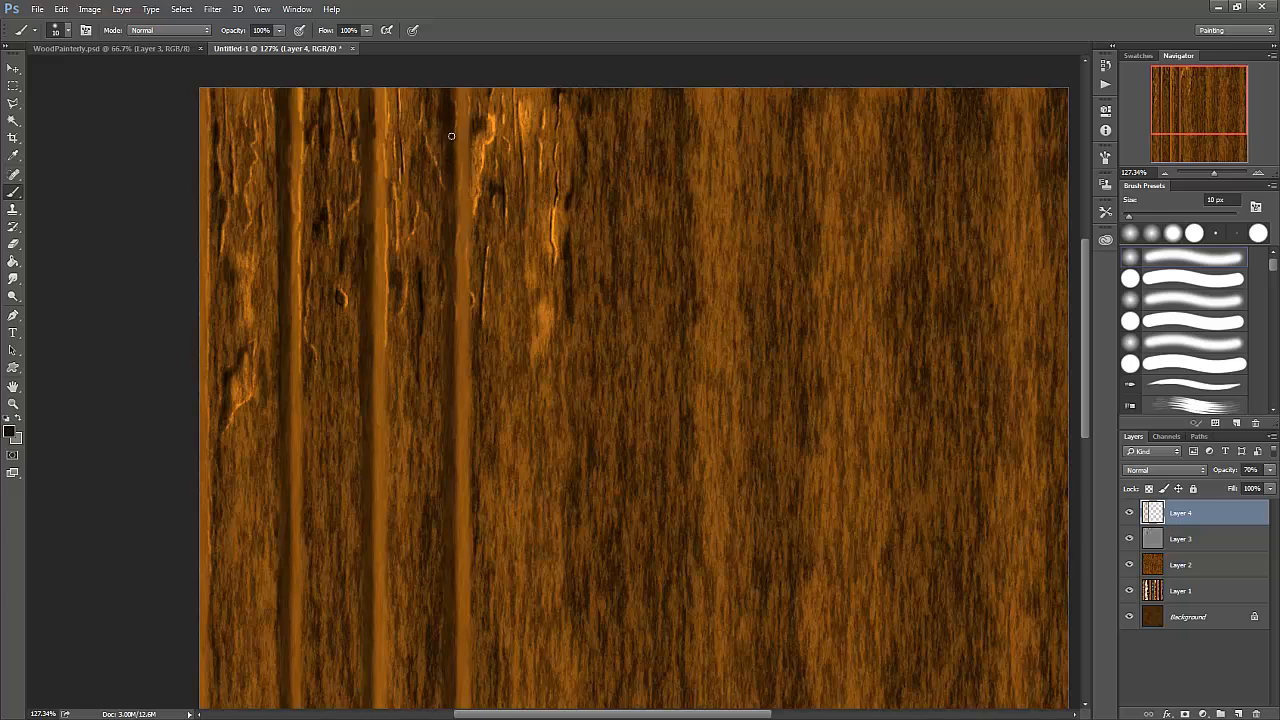
left_click_drag(455, 246, 453, 306)
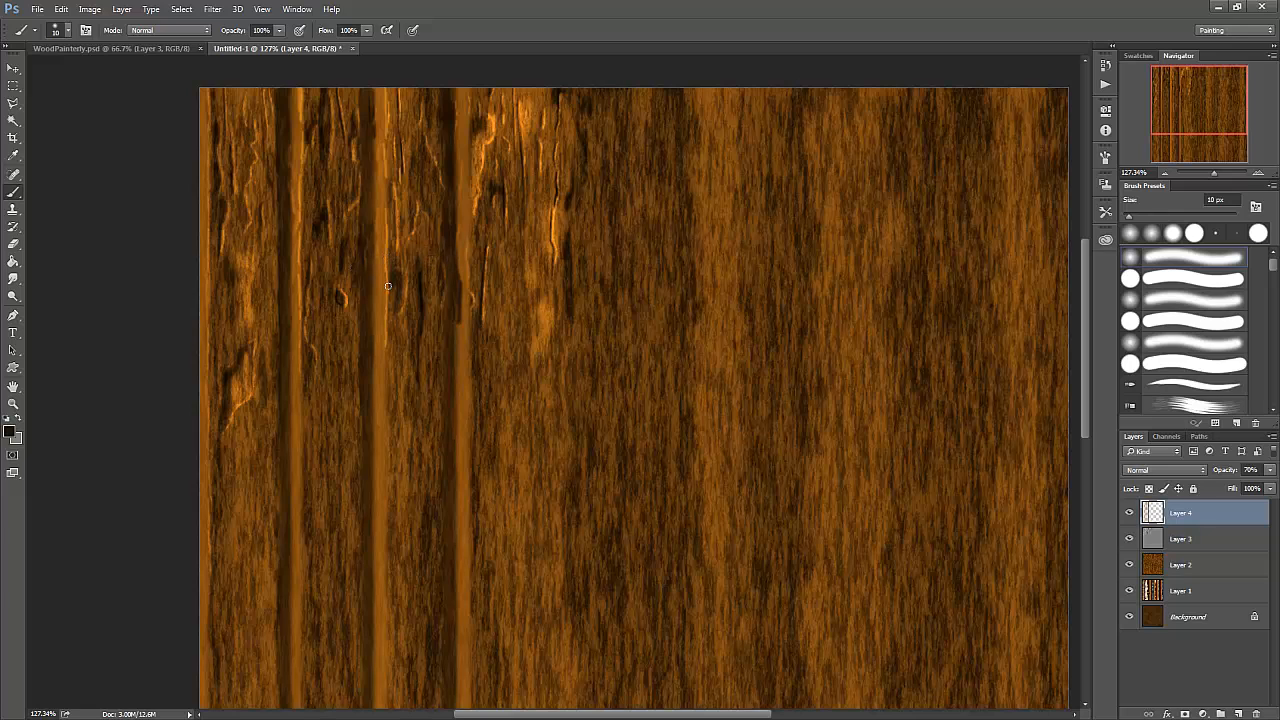
scroll(388, 286, "down", 5)
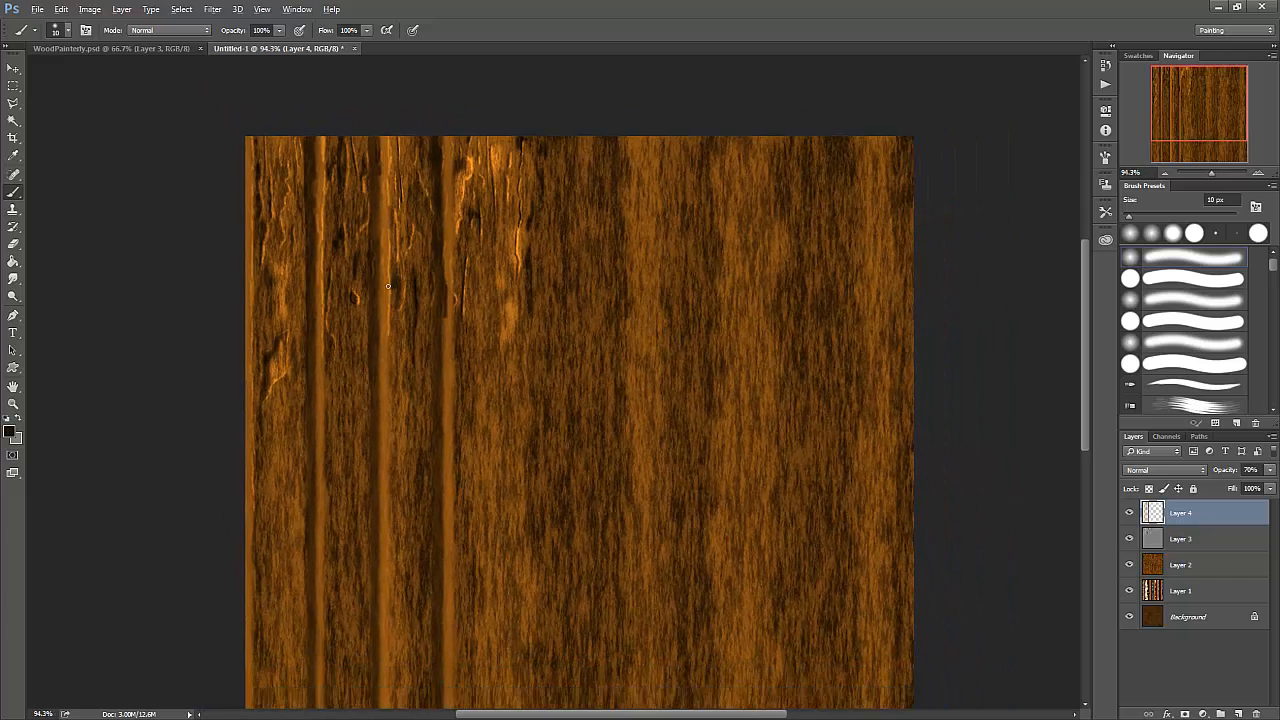
- Switch to the WoodPainterly.psd document and hide every layer above the Background to examine its base wood grain
scroll(388, 286, "down", 2)
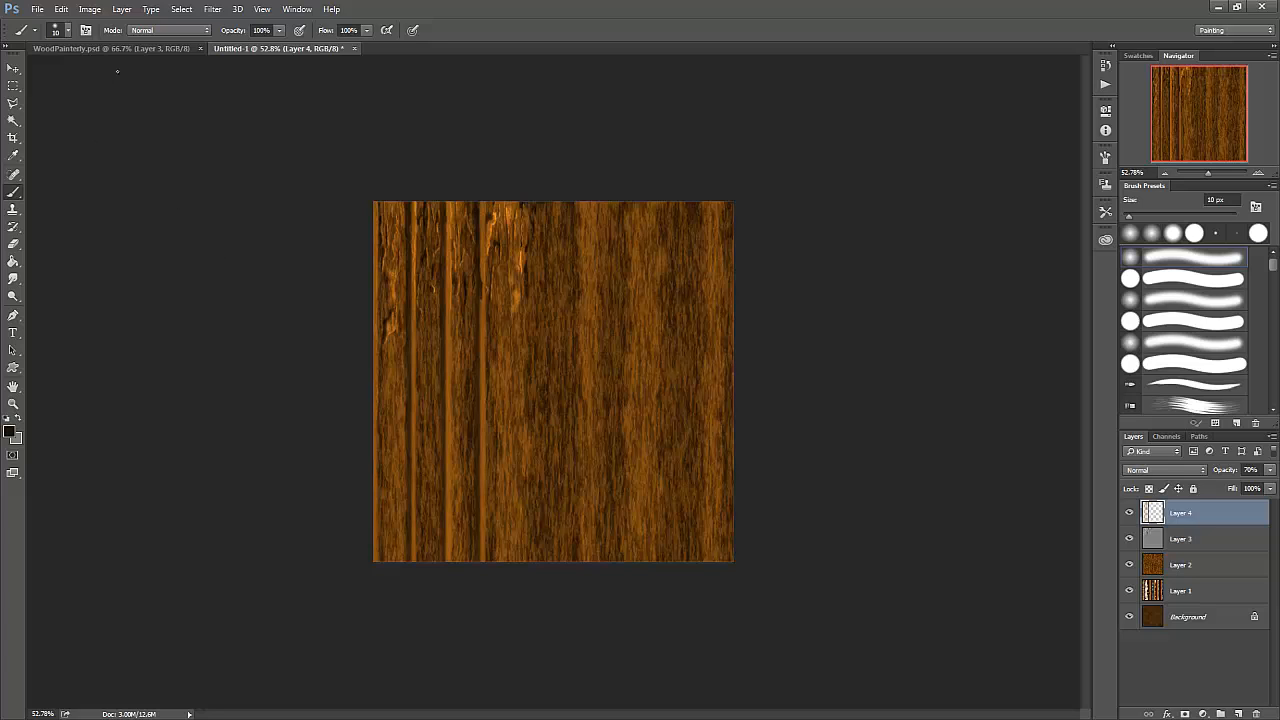
left_click(120, 49)
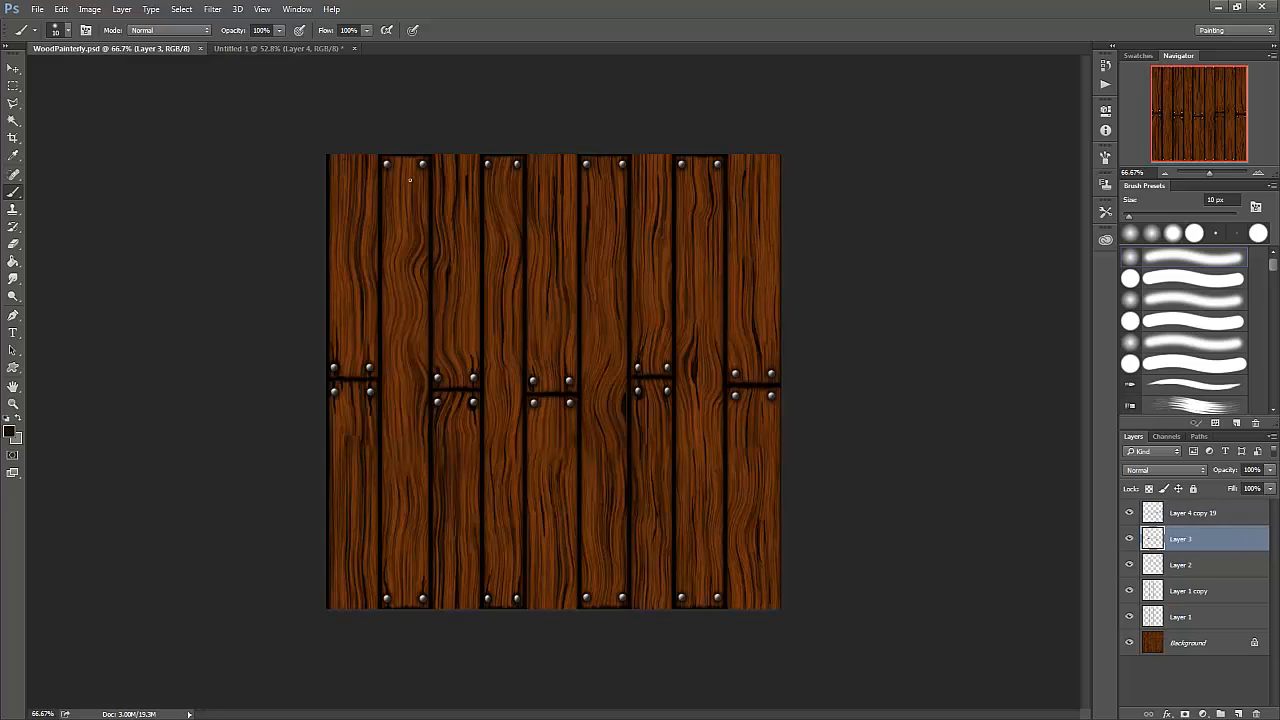
left_click(1129, 512)
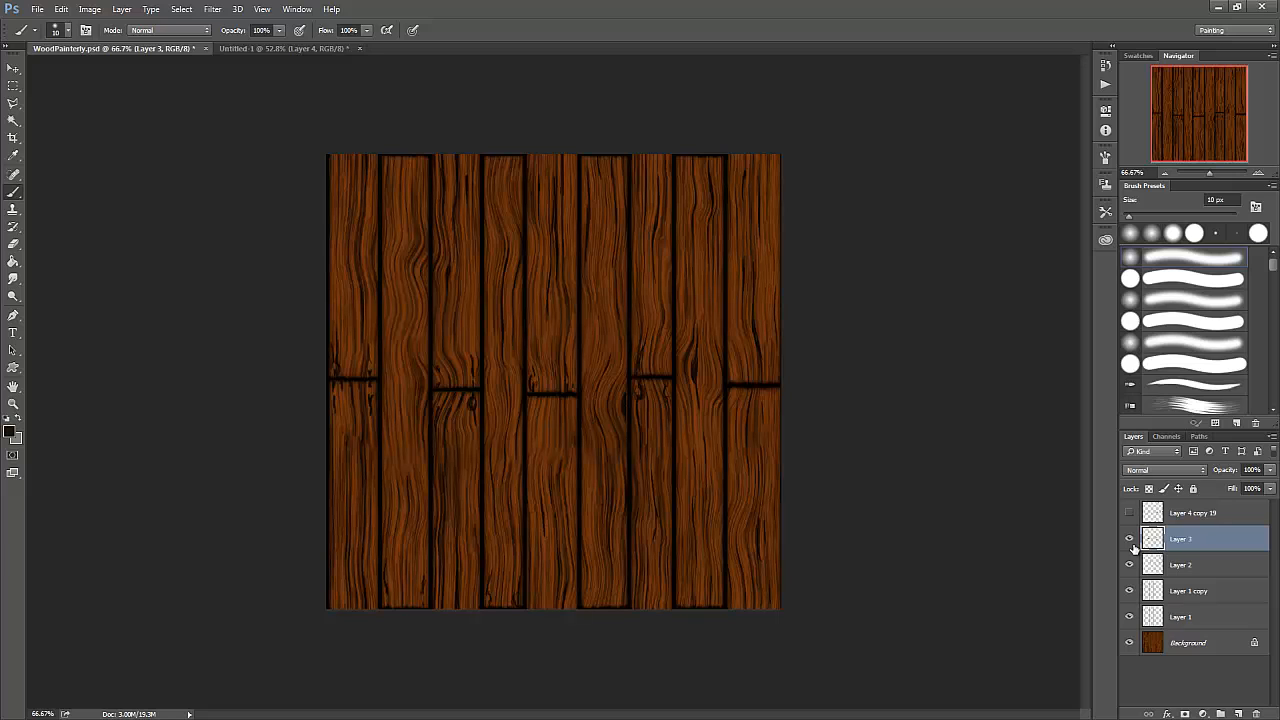
left_click_drag(1130, 540, 1130, 617)
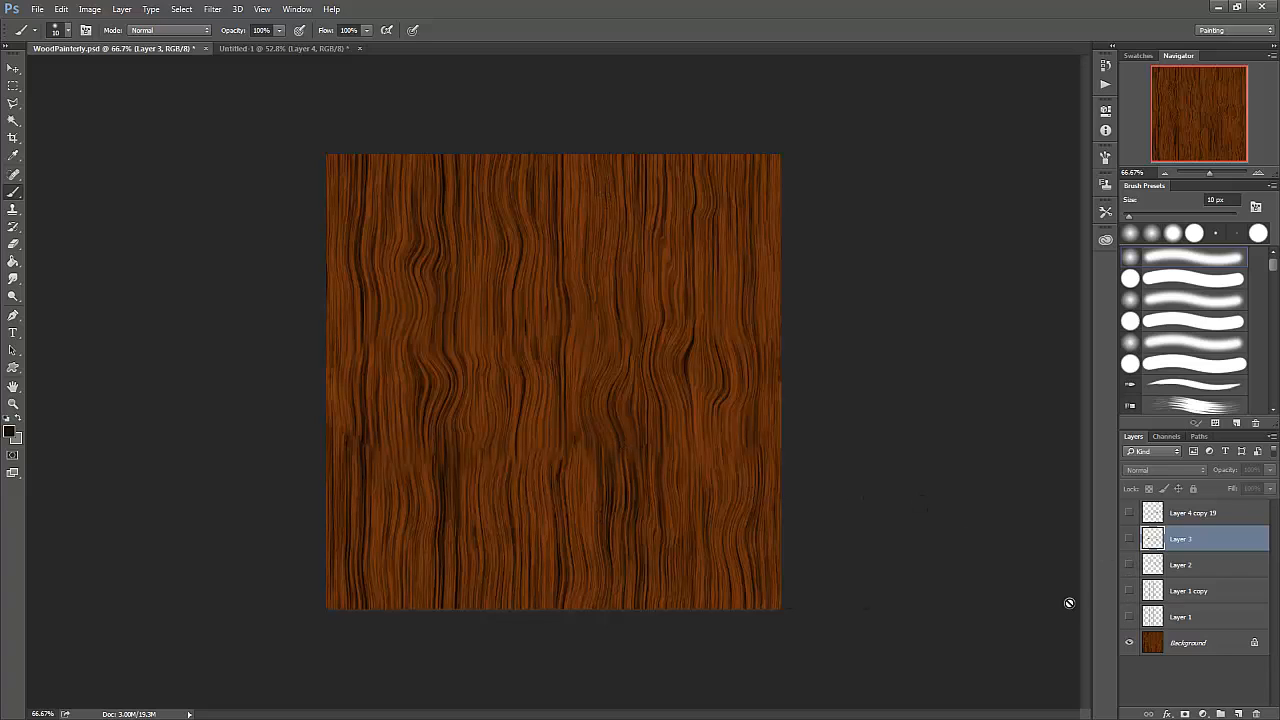
- In the Untitled-1 document, open Layer 2 in Liquify and push the upper-left wood grain downward with the size 70 Forward Warp tool
left_click(283, 48)
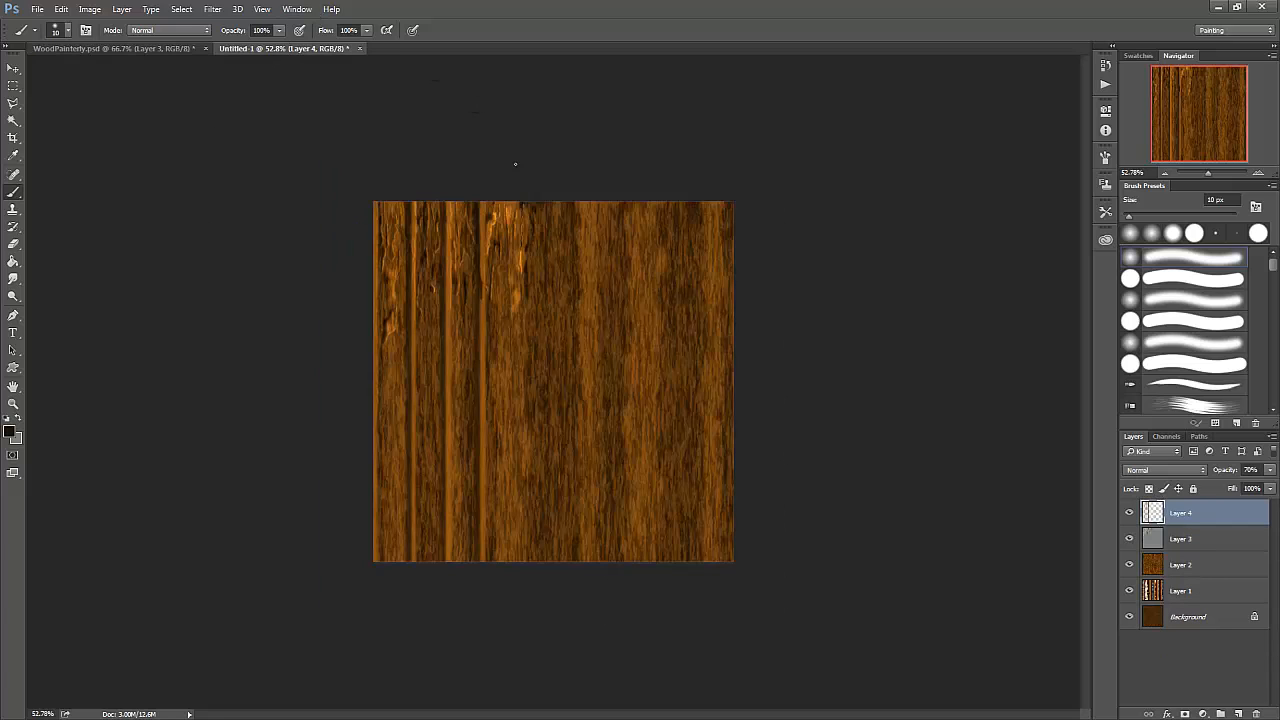
left_click(1180, 566)
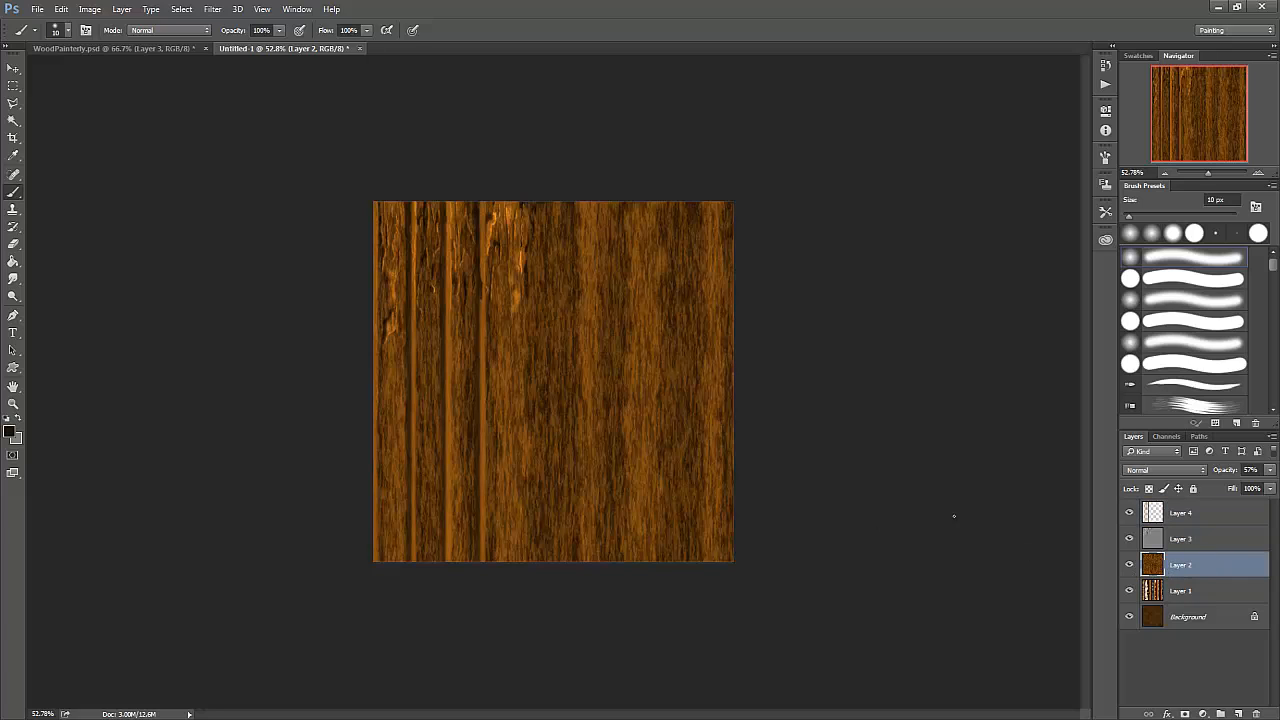
left_click(213, 10)
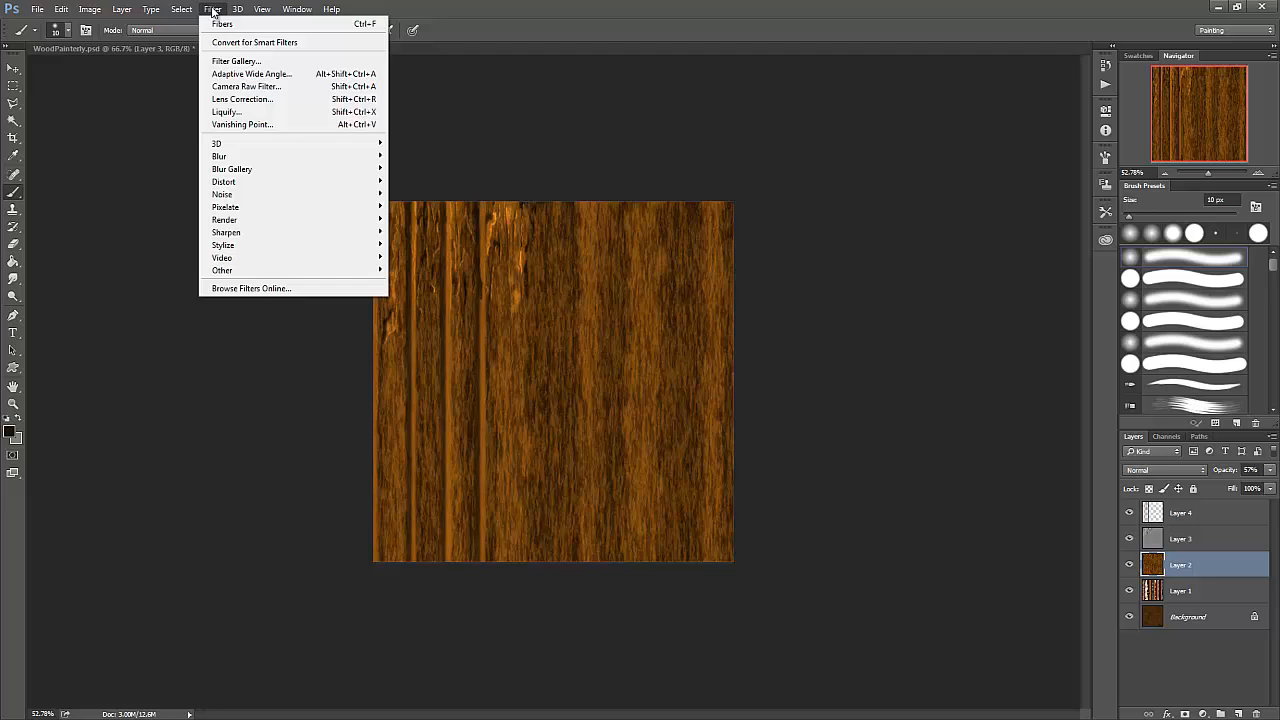
left_click(227, 111)
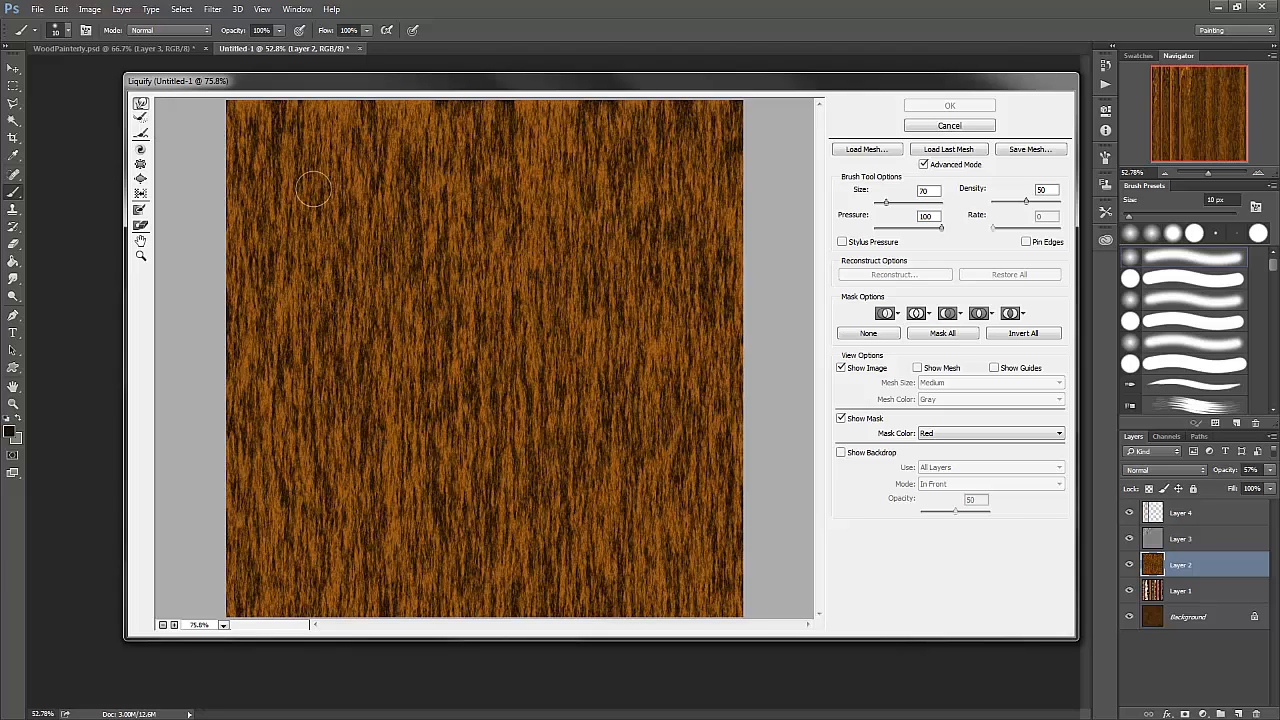
mouse_move(300, 229)
left_mouse_down()
mouse_move(290, 272)
mouse_move(313, 329)
mouse_move(300, 380)
left_mouse_up()
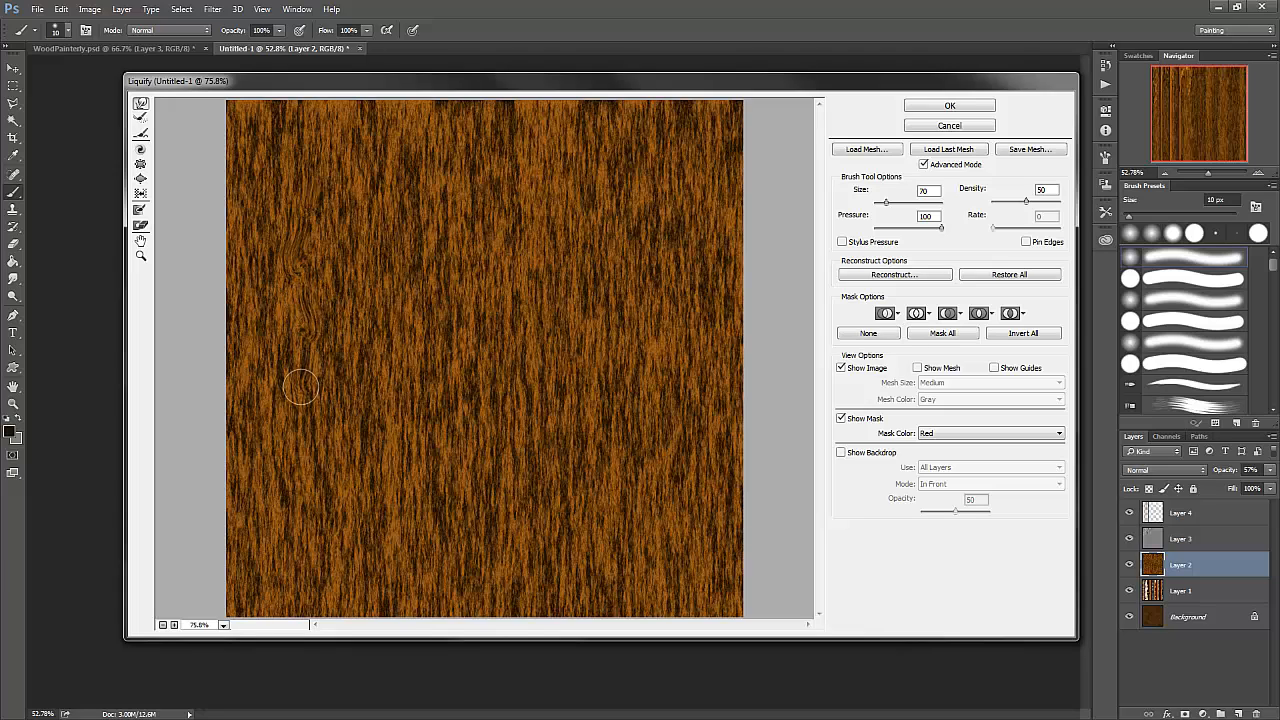
- Distort the grain with vertical Bloat tool strokes across the texture at size 90 and rate 80, and apply the Liquify filter
left_click(141, 181)
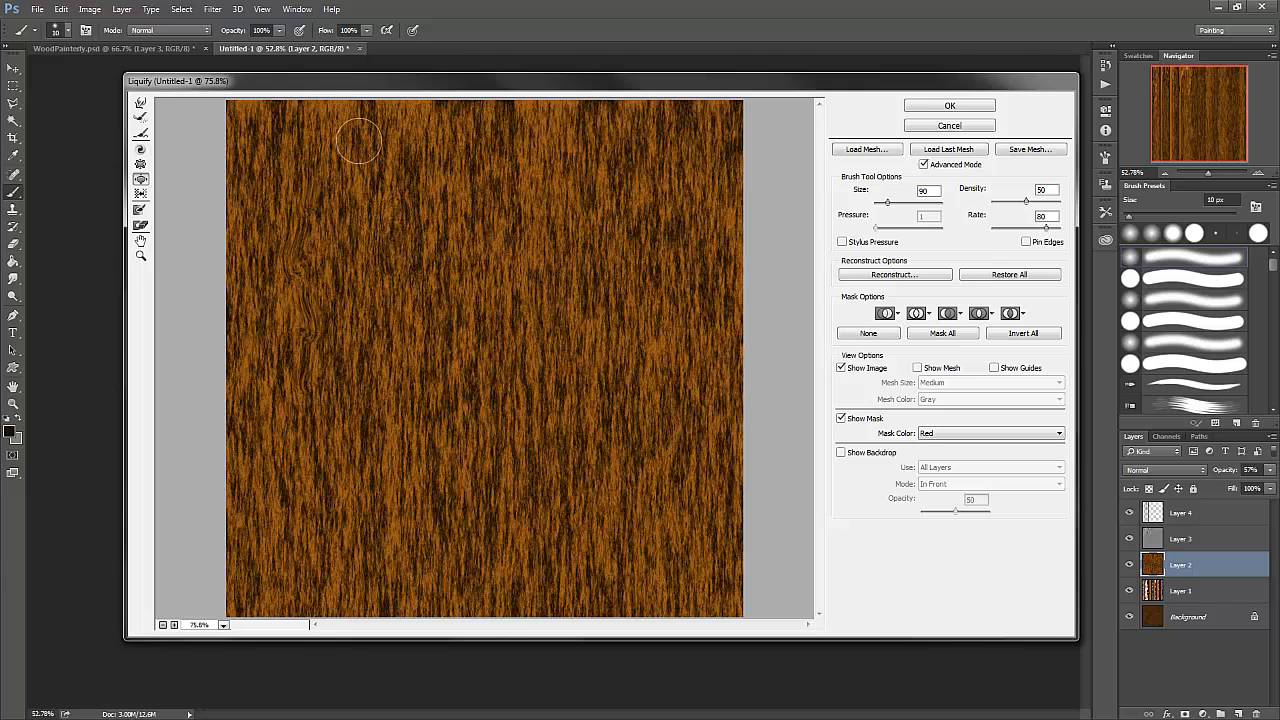
mouse_move(366, 313)
left_mouse_down()
mouse_move(361, 426)
mouse_move(336, 425)
mouse_move(335, 527)
left_mouse_up()
left_click_drag(483, 401, 493, 563)
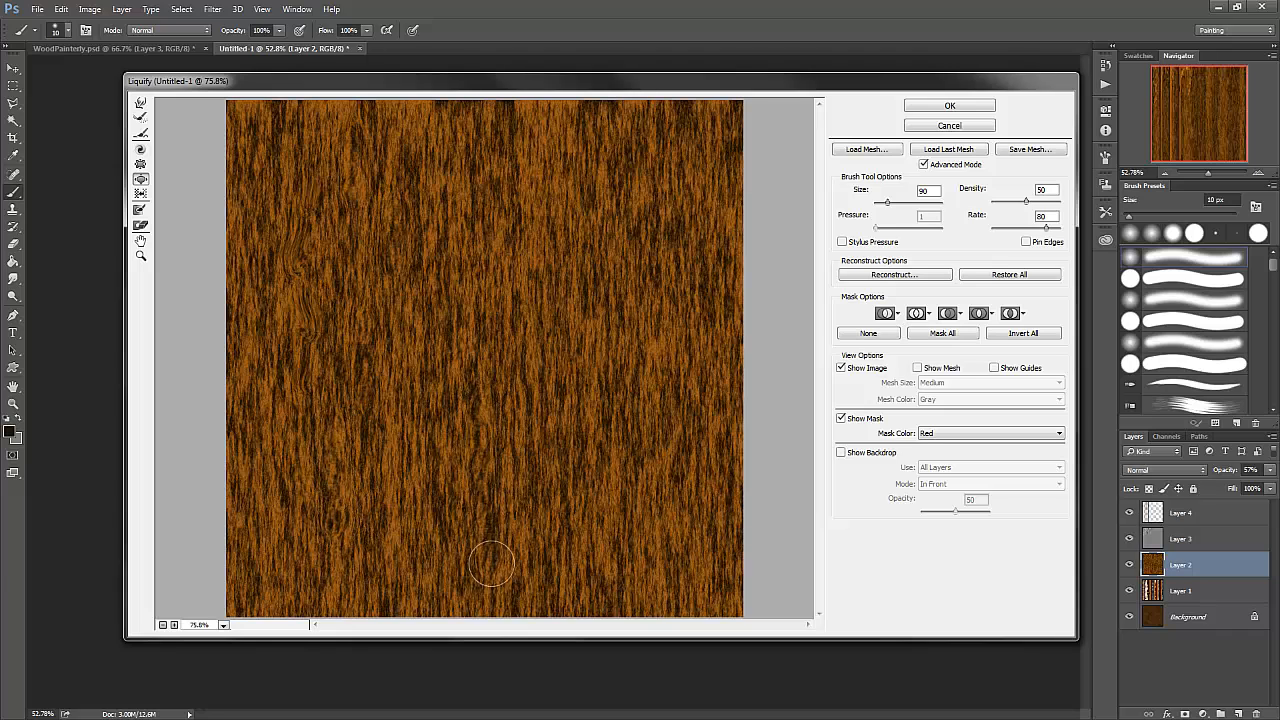
left_click_drag(547, 260, 561, 503)
left_click_drag(630, 345, 637, 490)
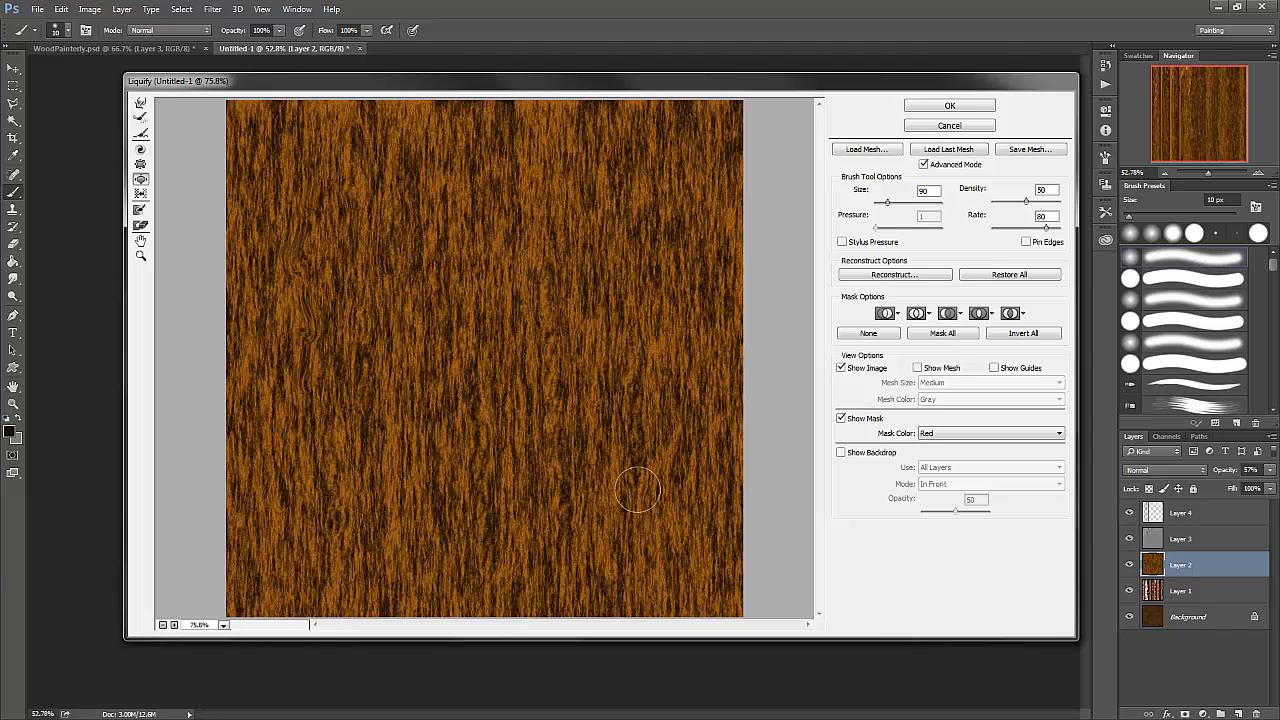
mouse_move(686, 286)
left_mouse_down()
mouse_move(685, 456)
mouse_move(668, 504)
left_mouse_up()
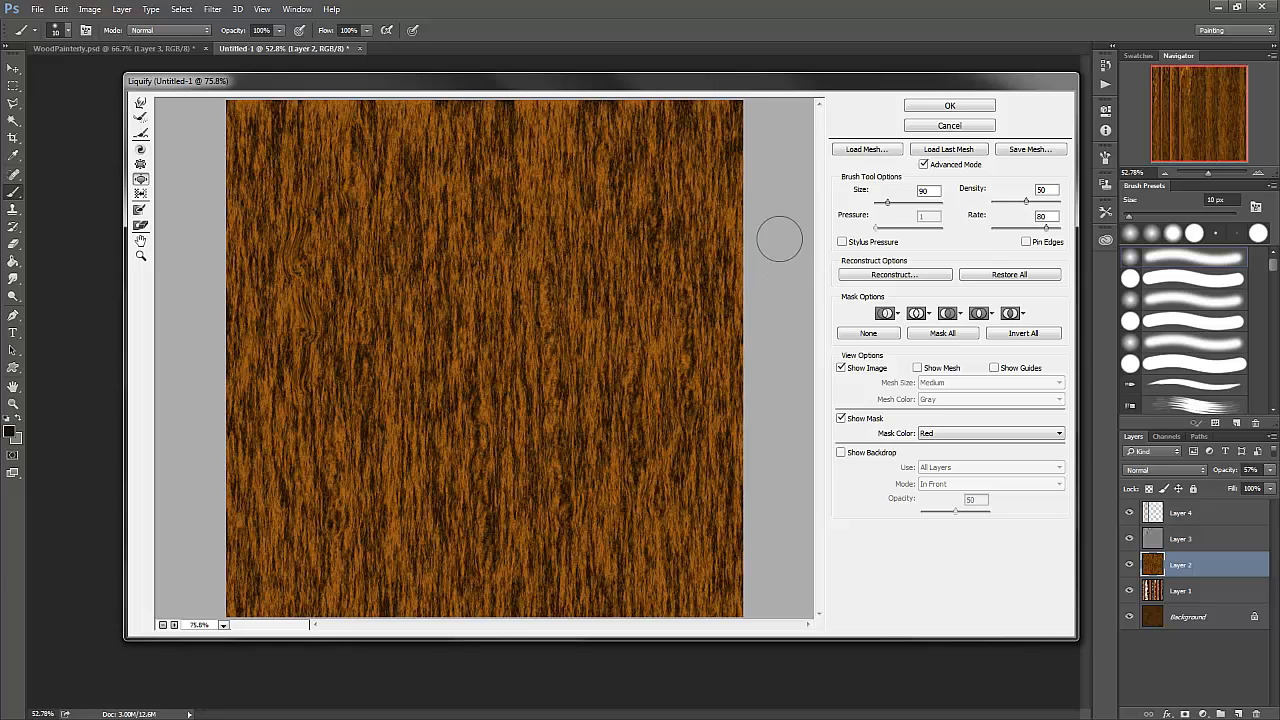
left_click(950, 106)
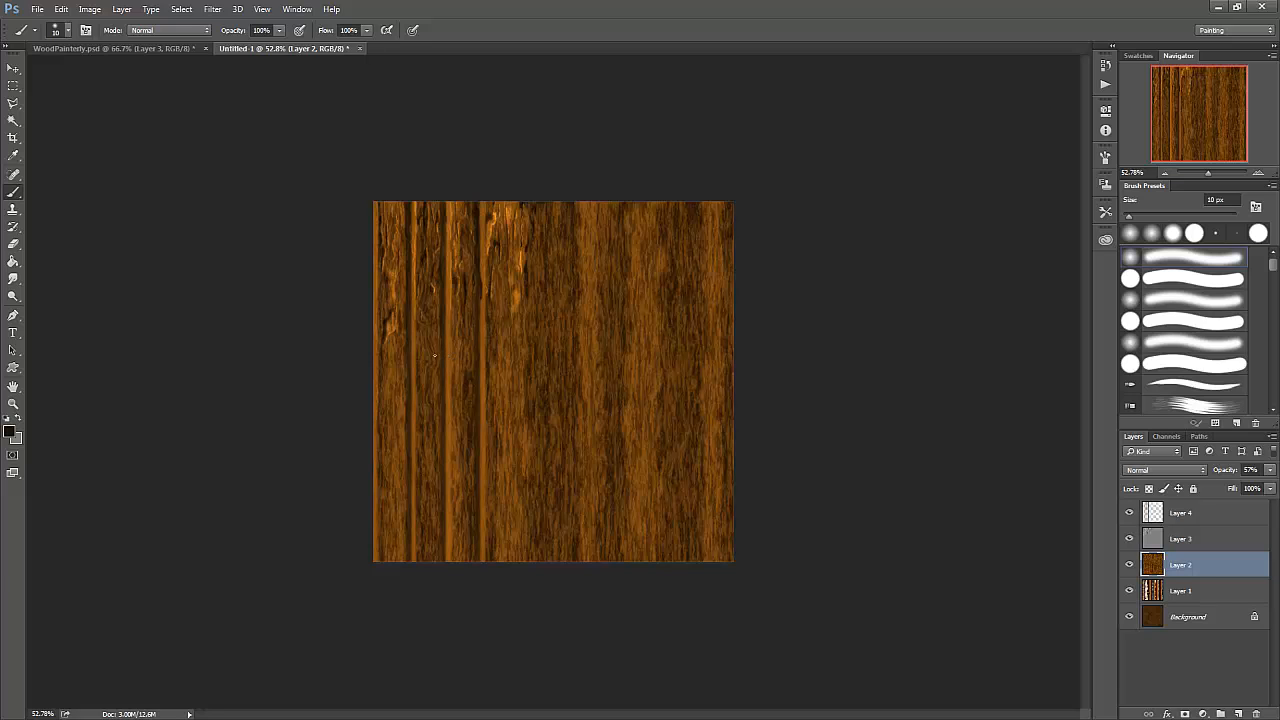
- Compare with WoodPainterly.psd and show its Layer 1, Layer 1 copy, Layer 2 and Layer 3 one by one to examine the plank build-up
left_click(123, 48)
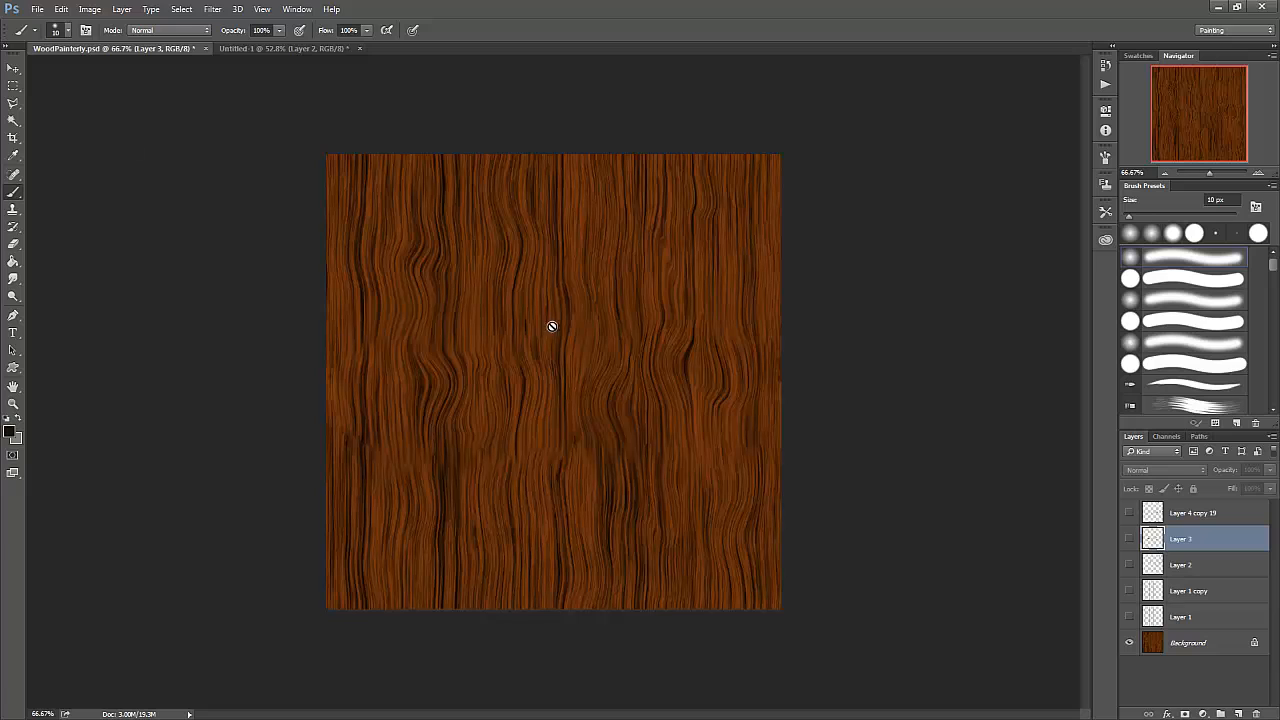
left_click(271, 49)
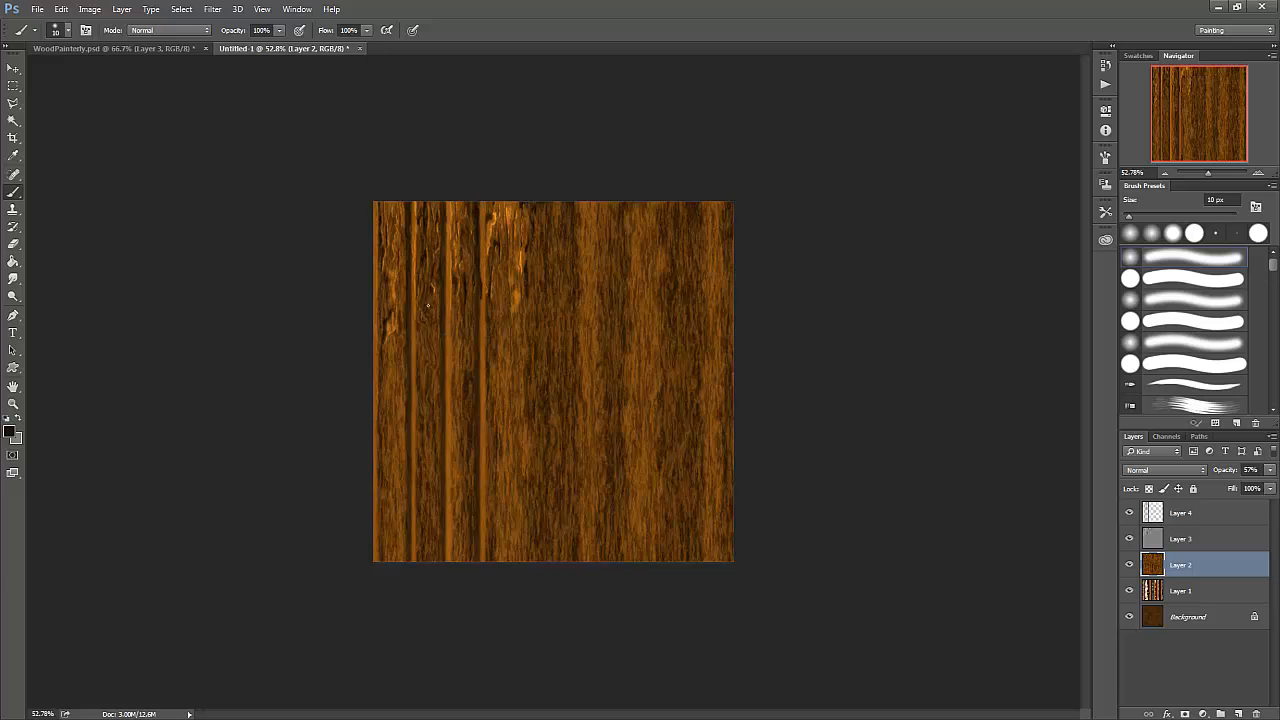
left_click(132, 50)
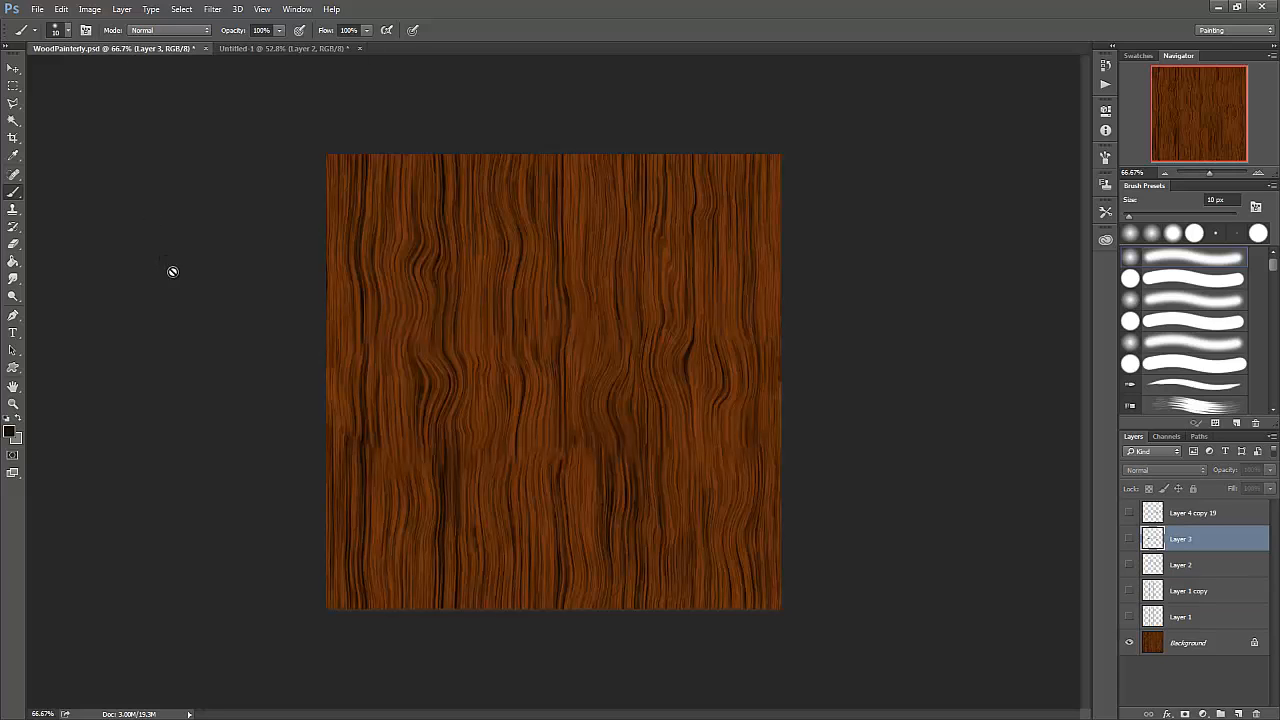
left_click(1129, 617)
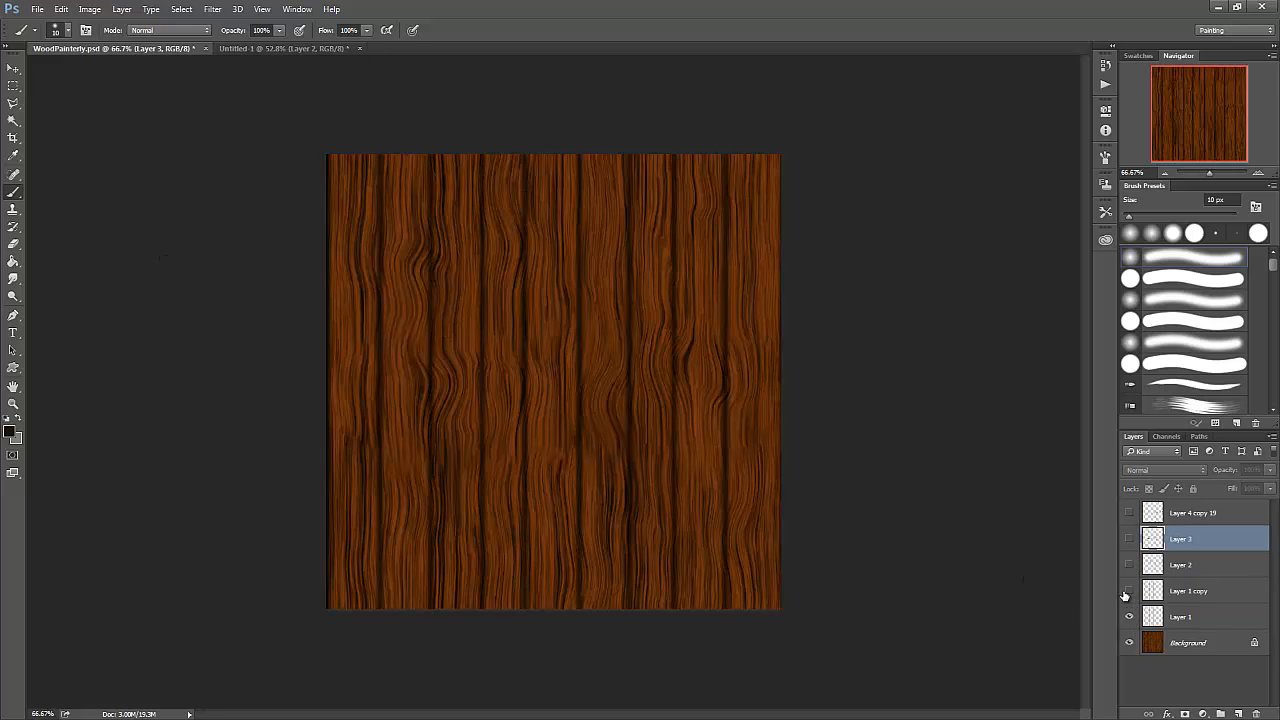
left_click(1129, 593)
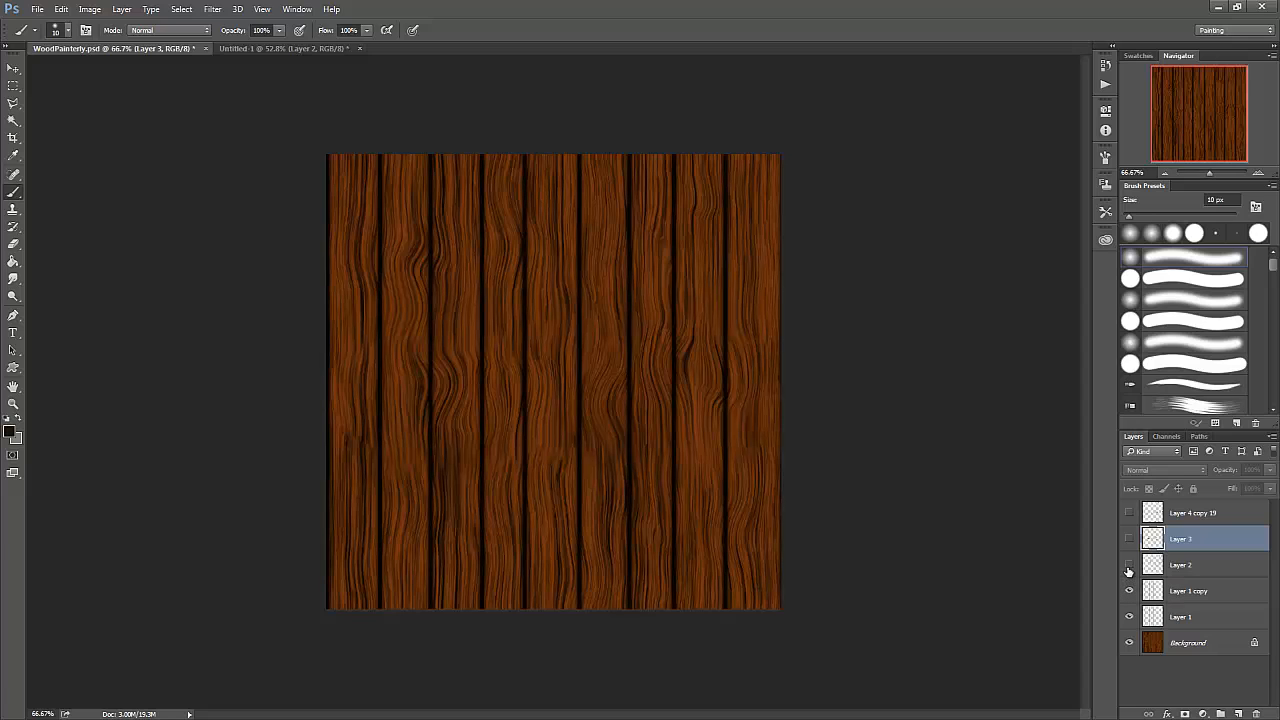
left_click(1129, 566)
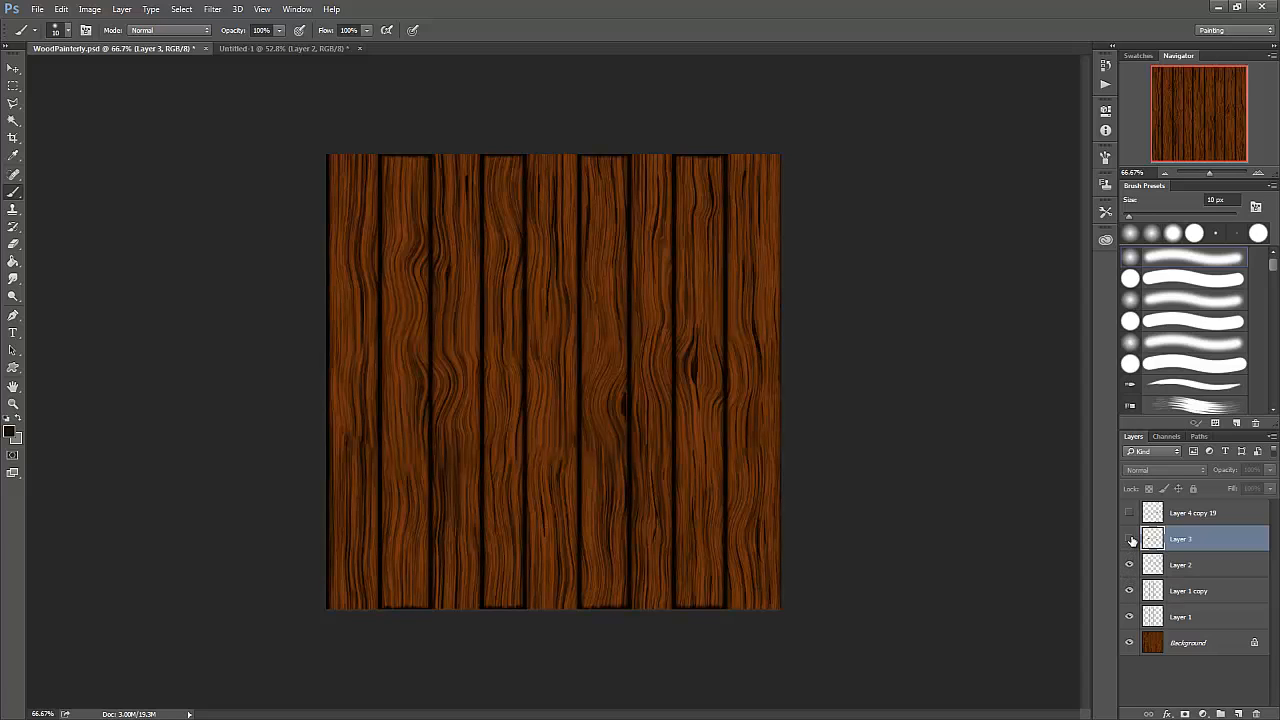
left_click(1130, 540)
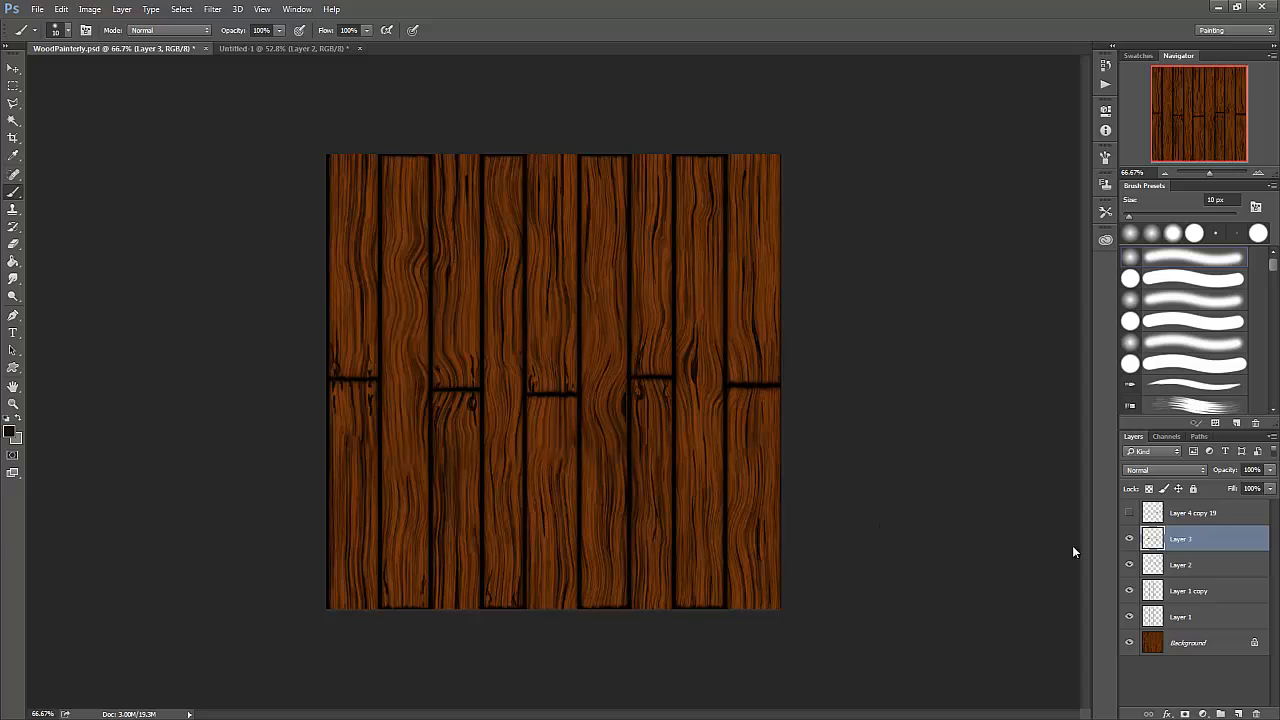
- Hide Layer 3 and Layer 2, and toggle the visibility of Layer 1 copy to compare the soft and hard plank gap lines
left_click(1130, 540)
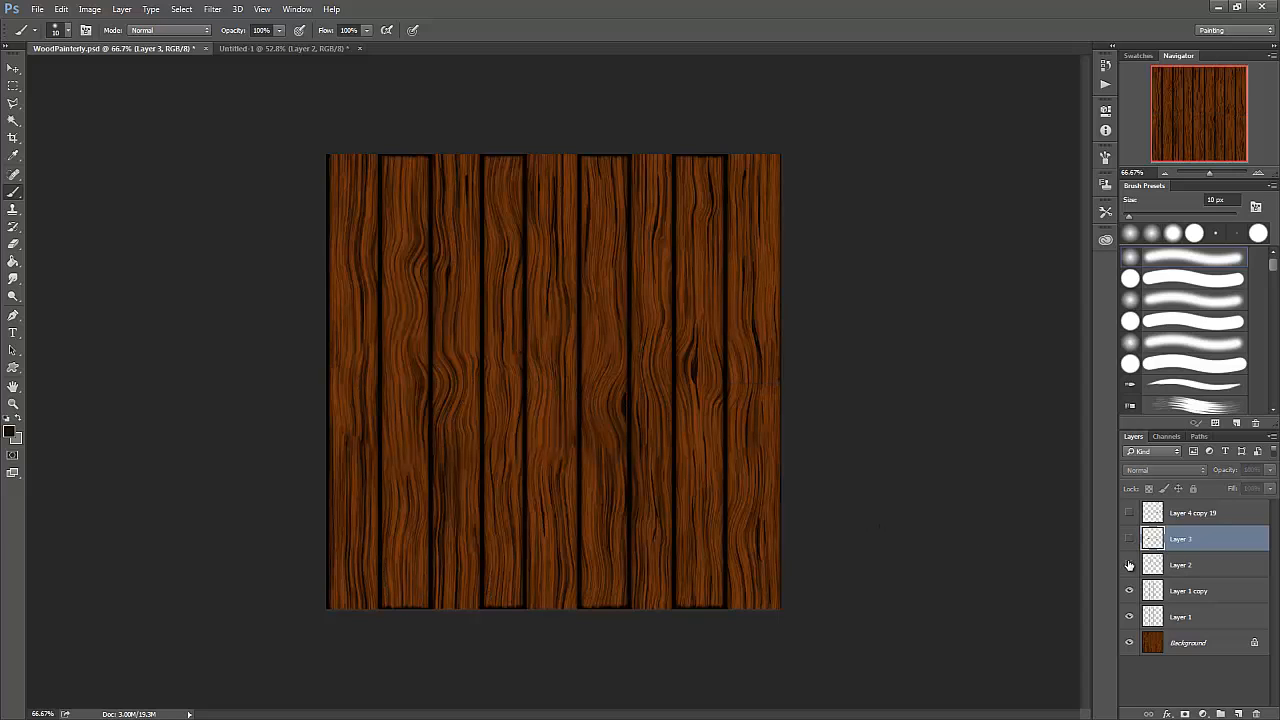
left_click(1129, 565)
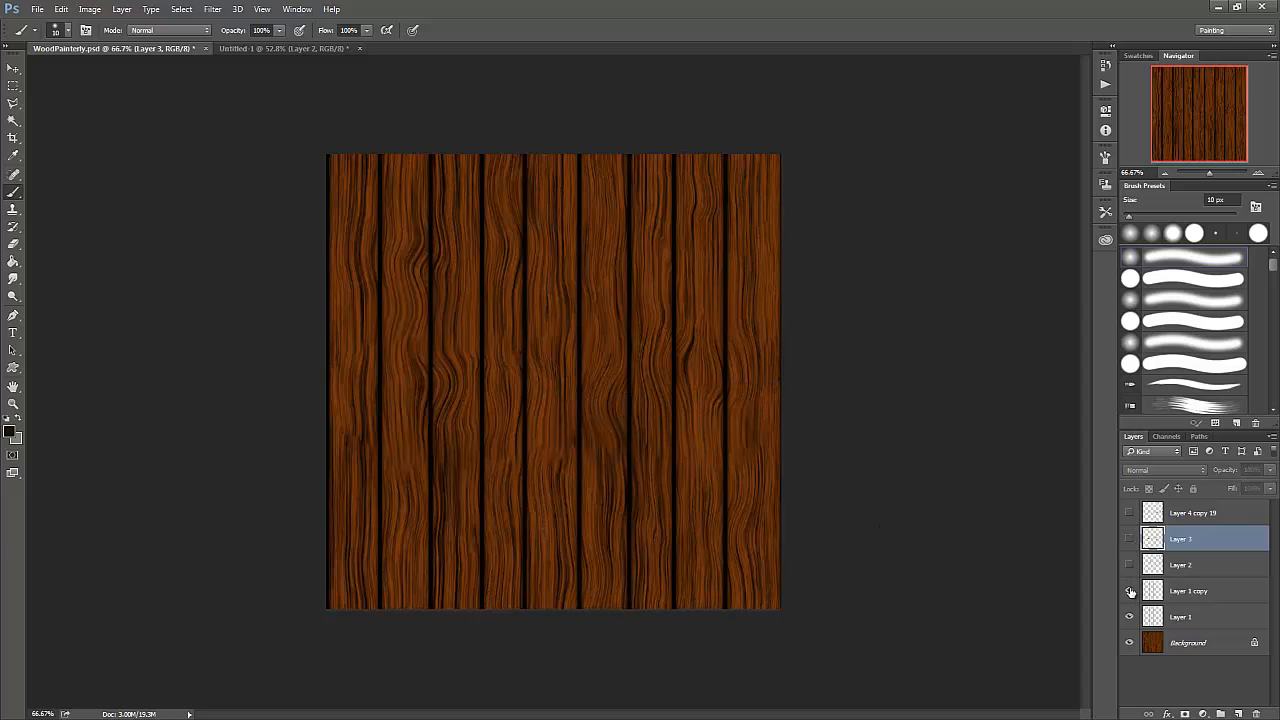
left_click(1130, 591)
left_click(1130, 591)
left_click(1130, 591)
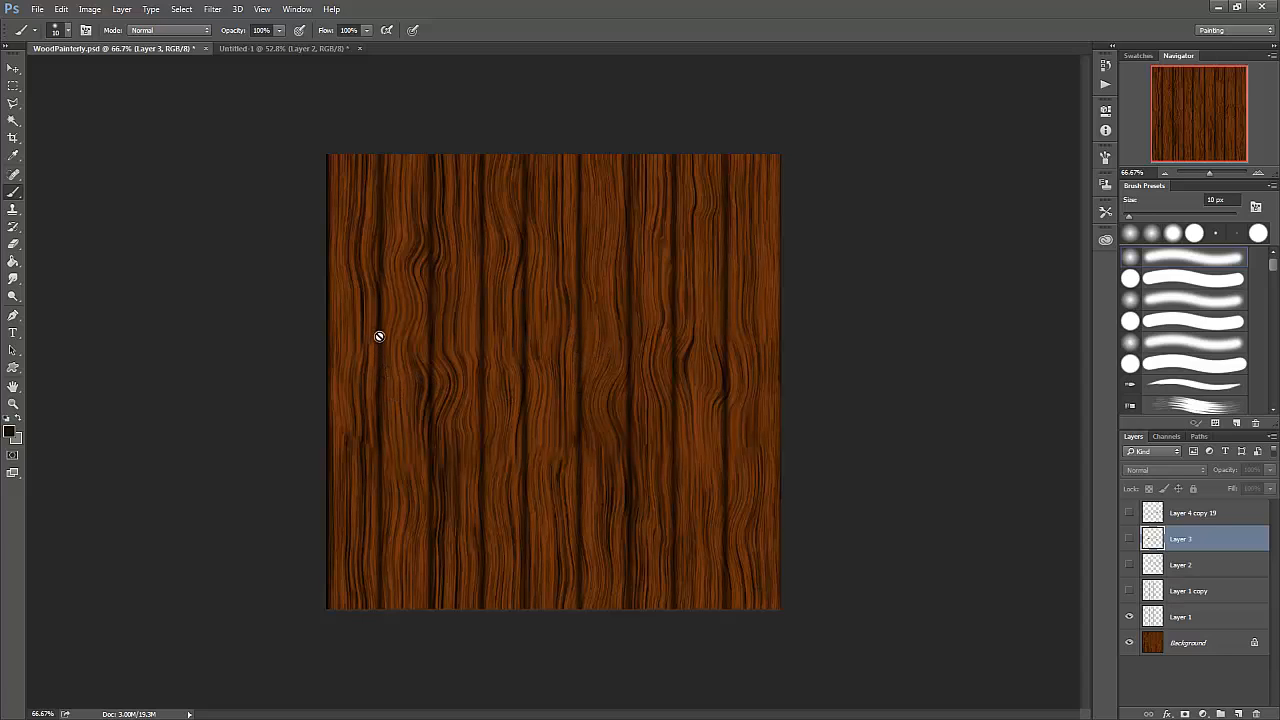
left_click(1129, 592)
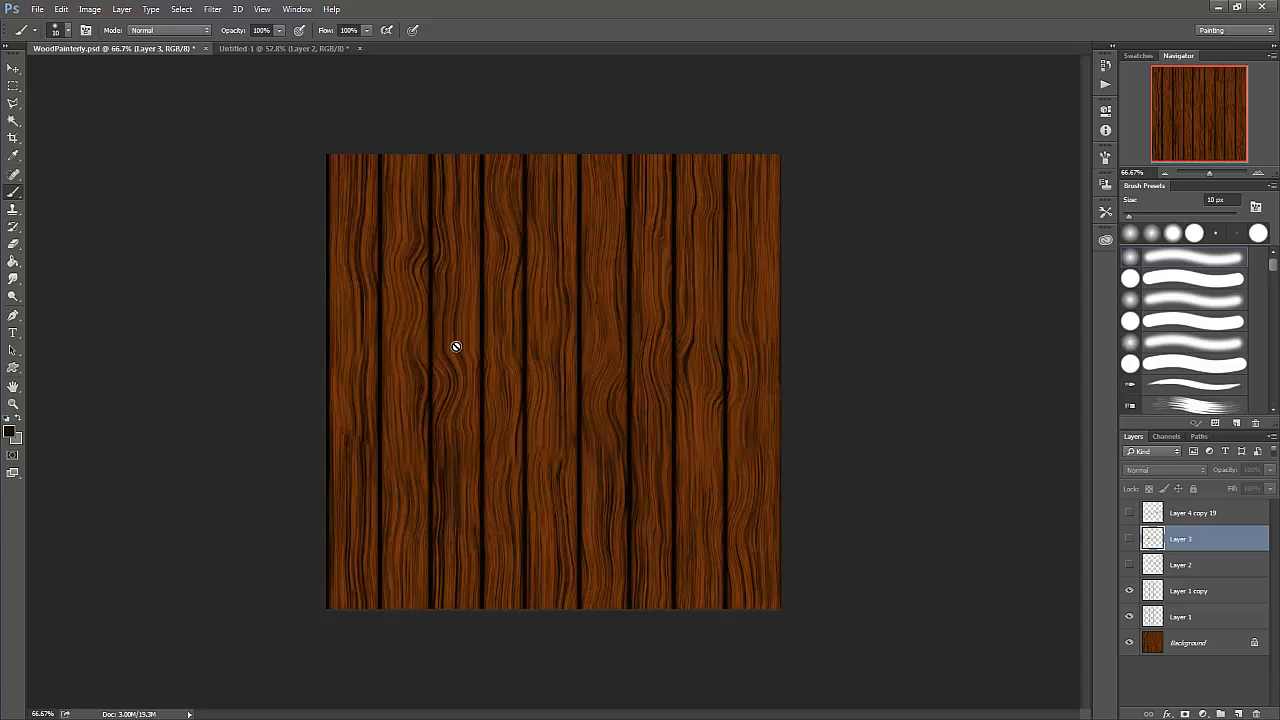